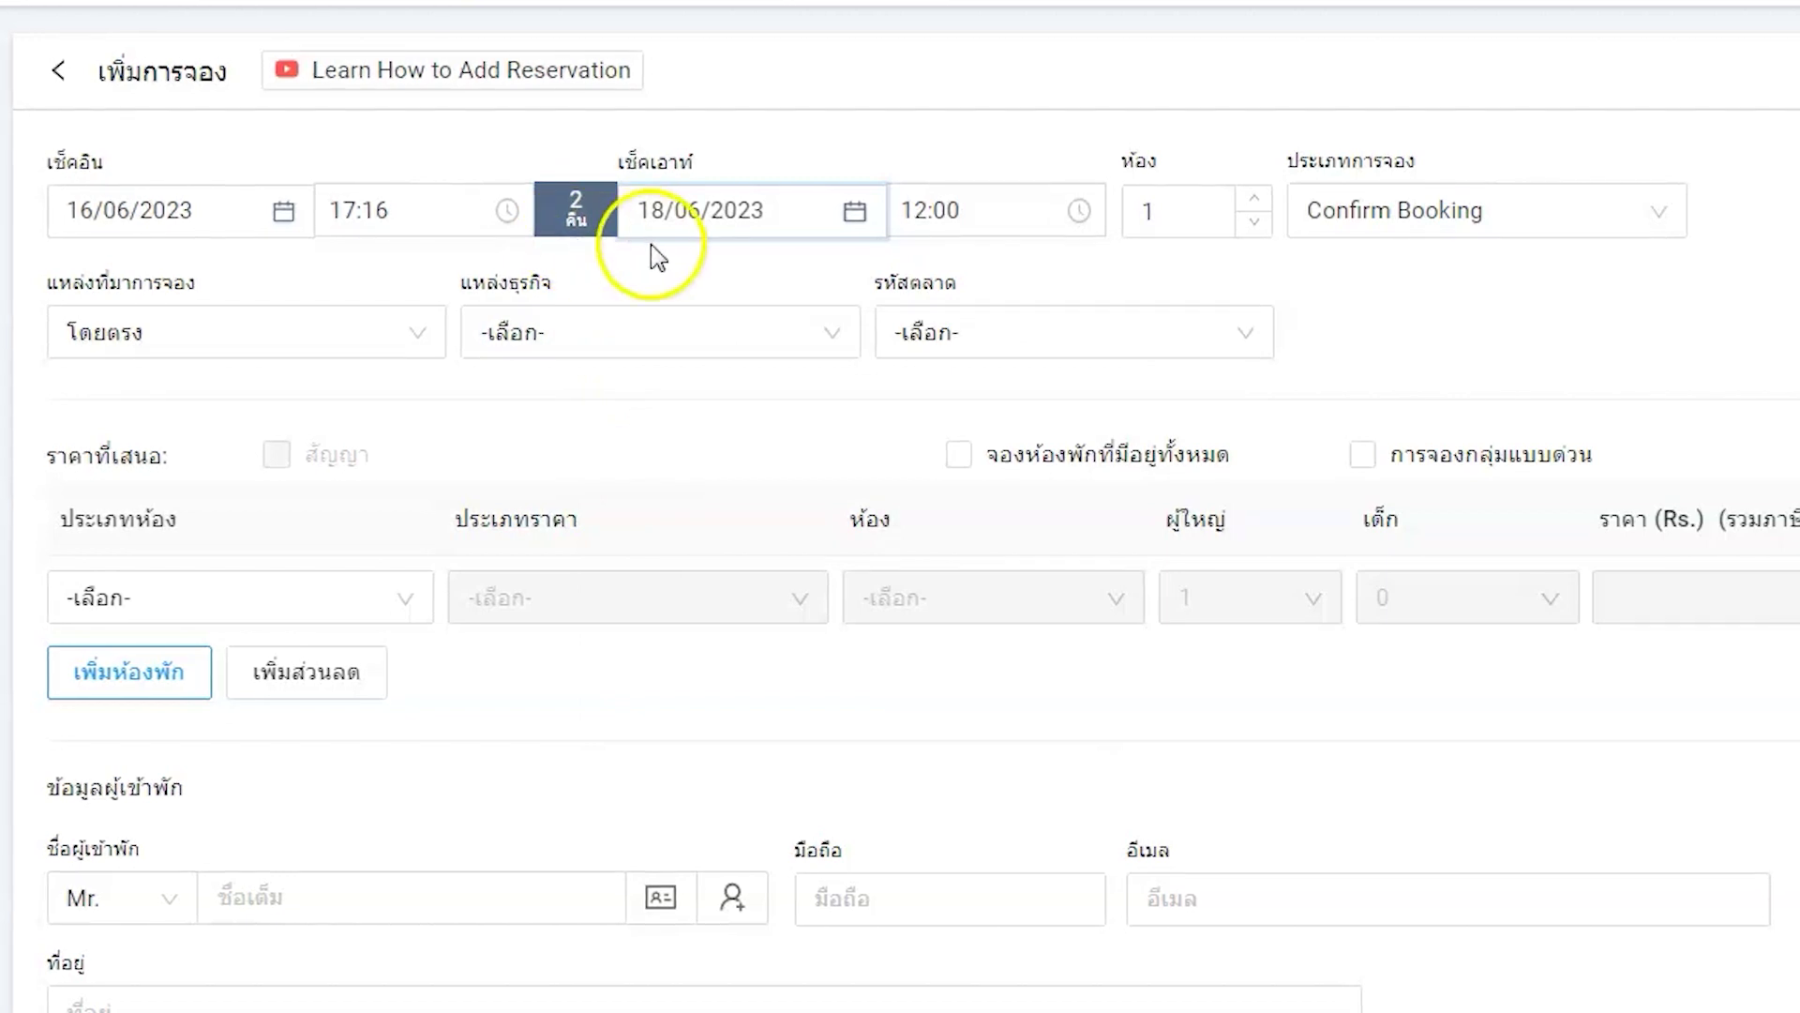
left_click(1594, 230)
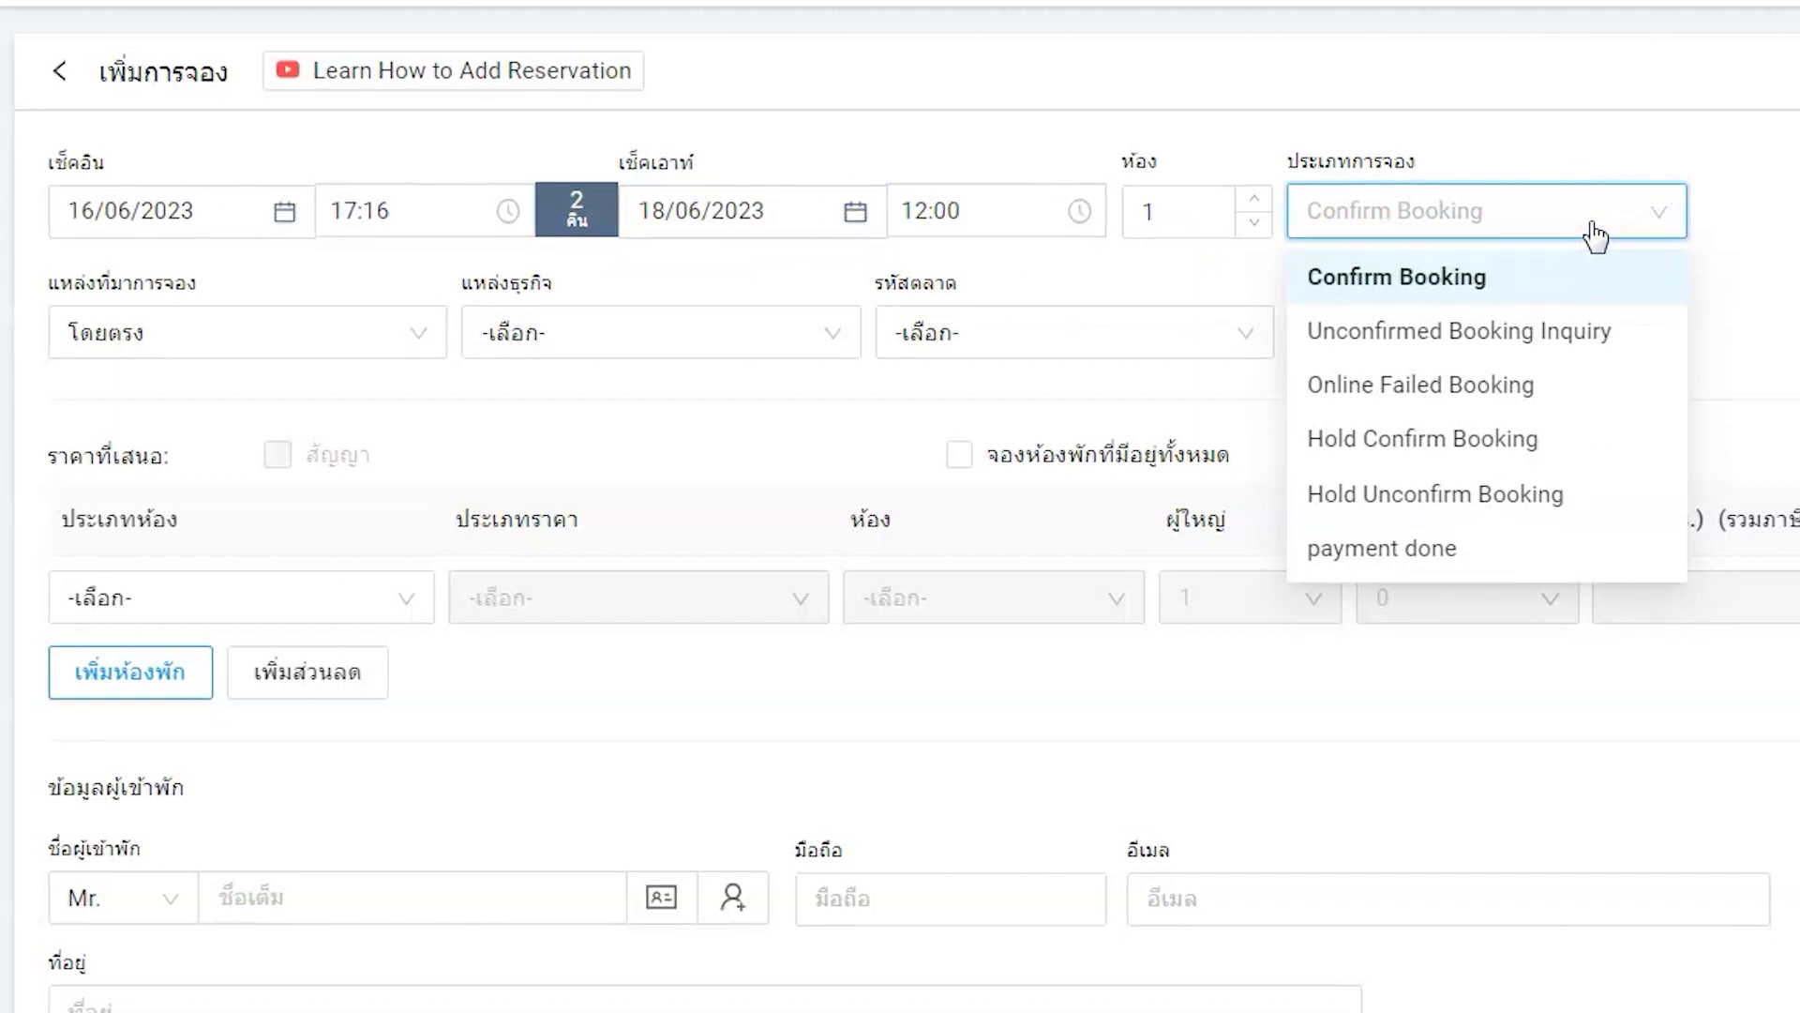
left_click(1479, 270)
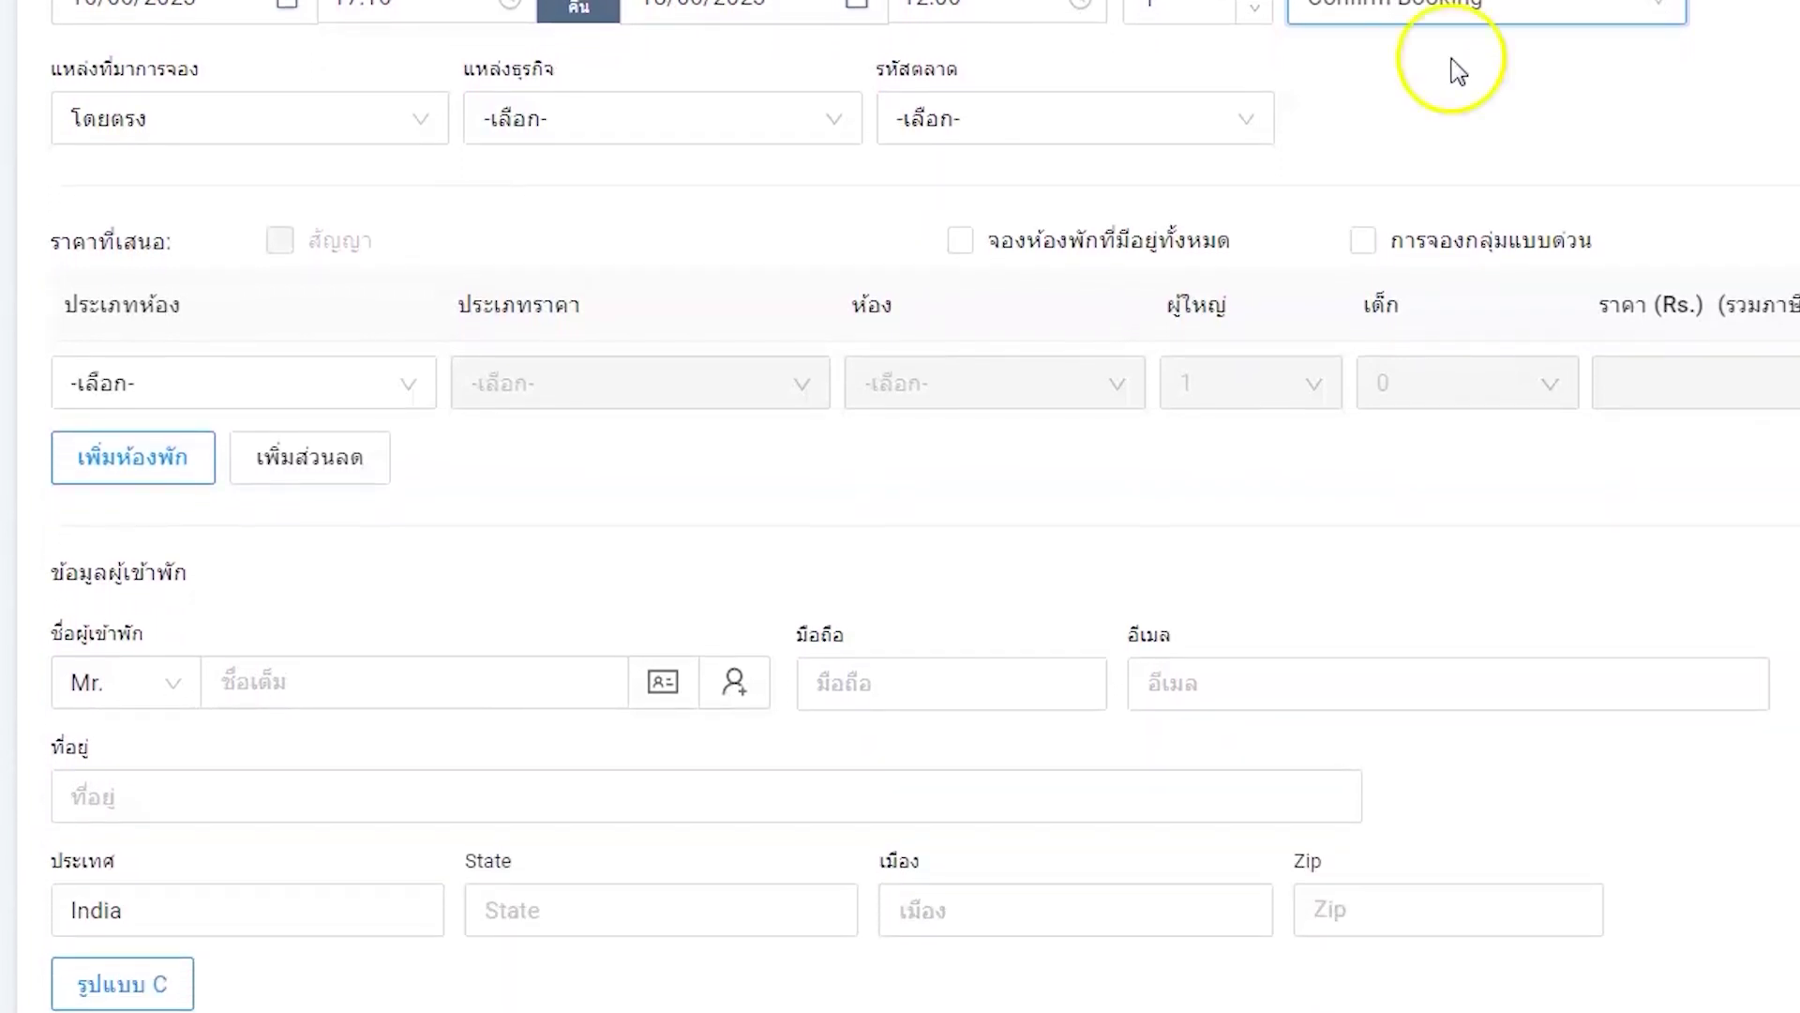
- Choose Suite Room as the room type with the Continental Plan (CP) rate
left_click(340, 369)
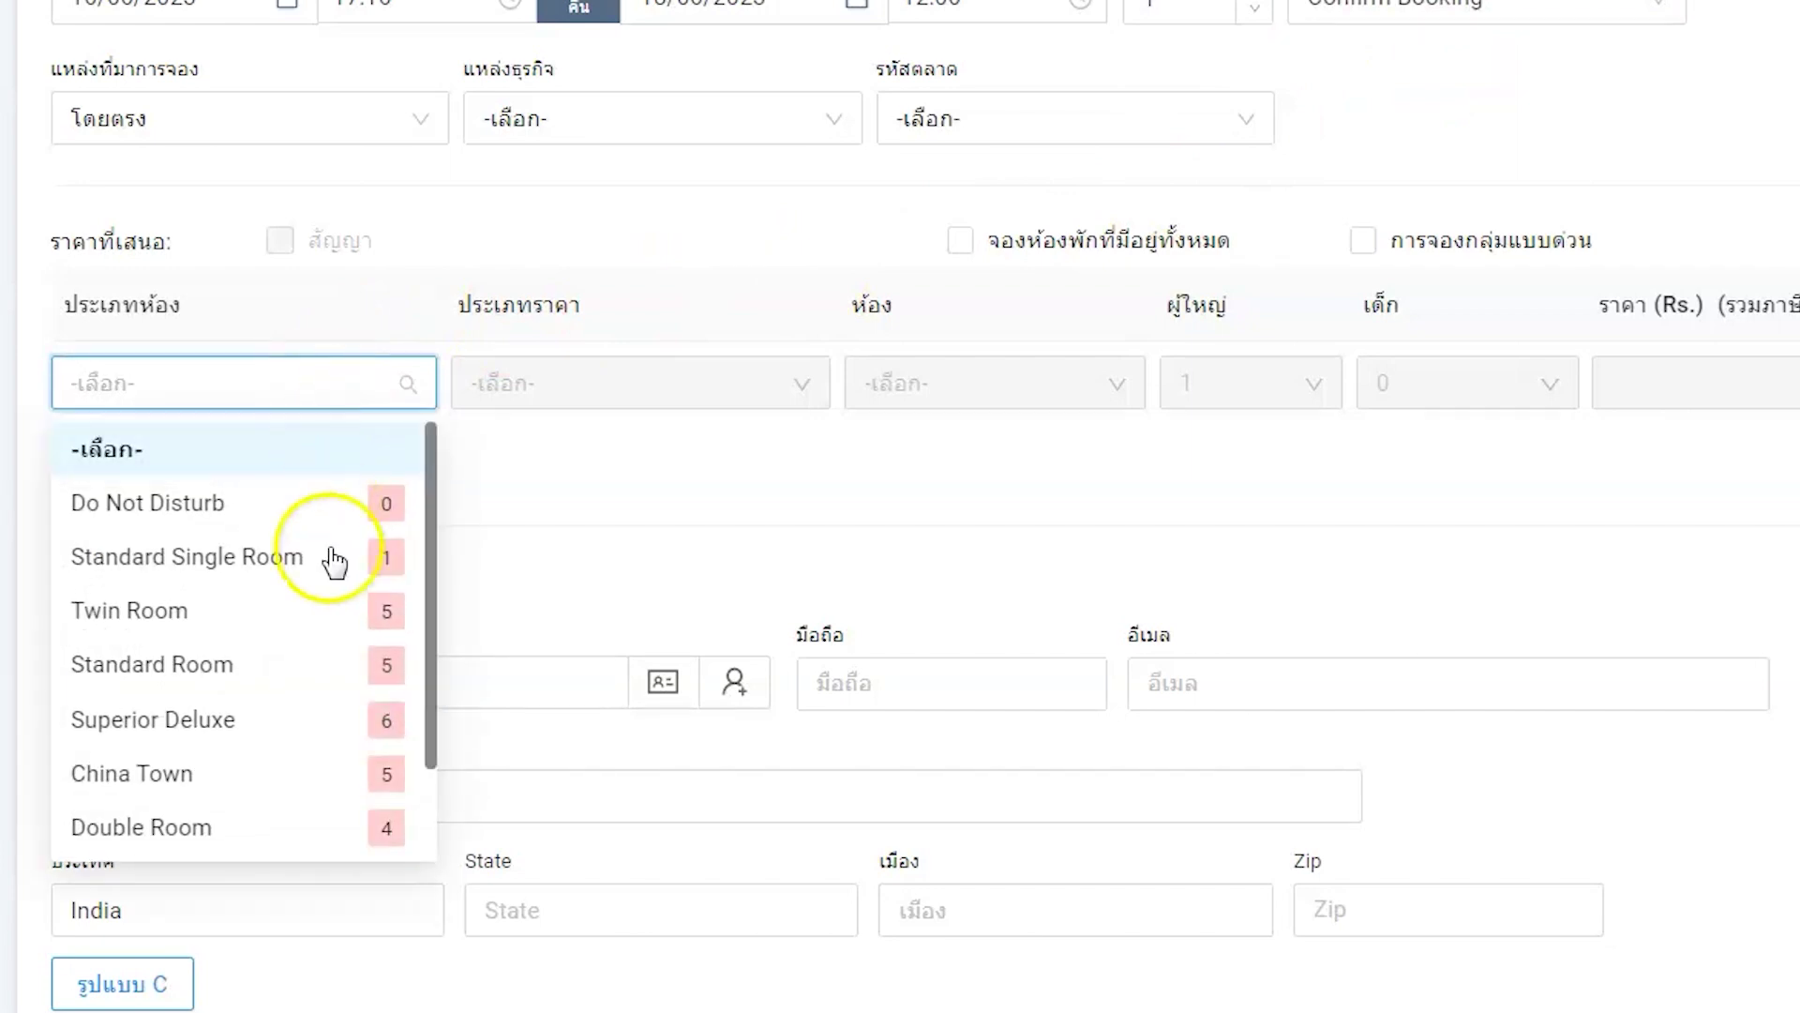
scroll(333, 572, "down", 3)
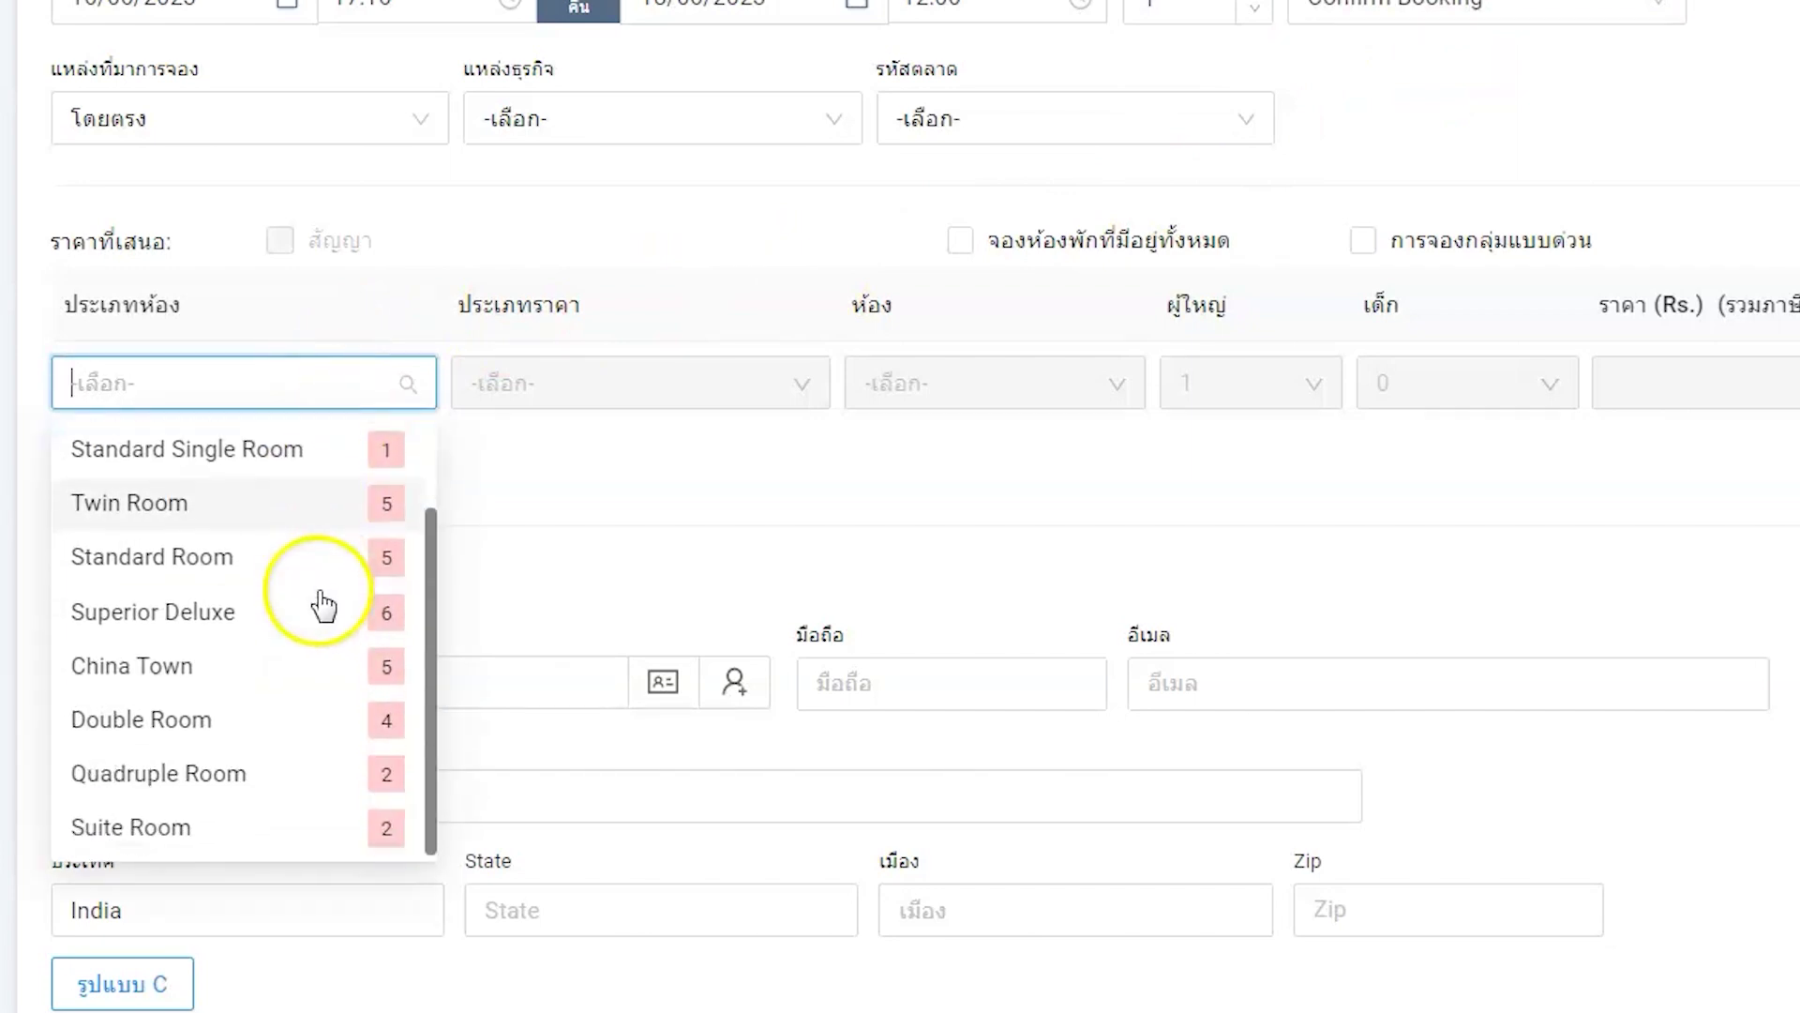
left_click(245, 830)
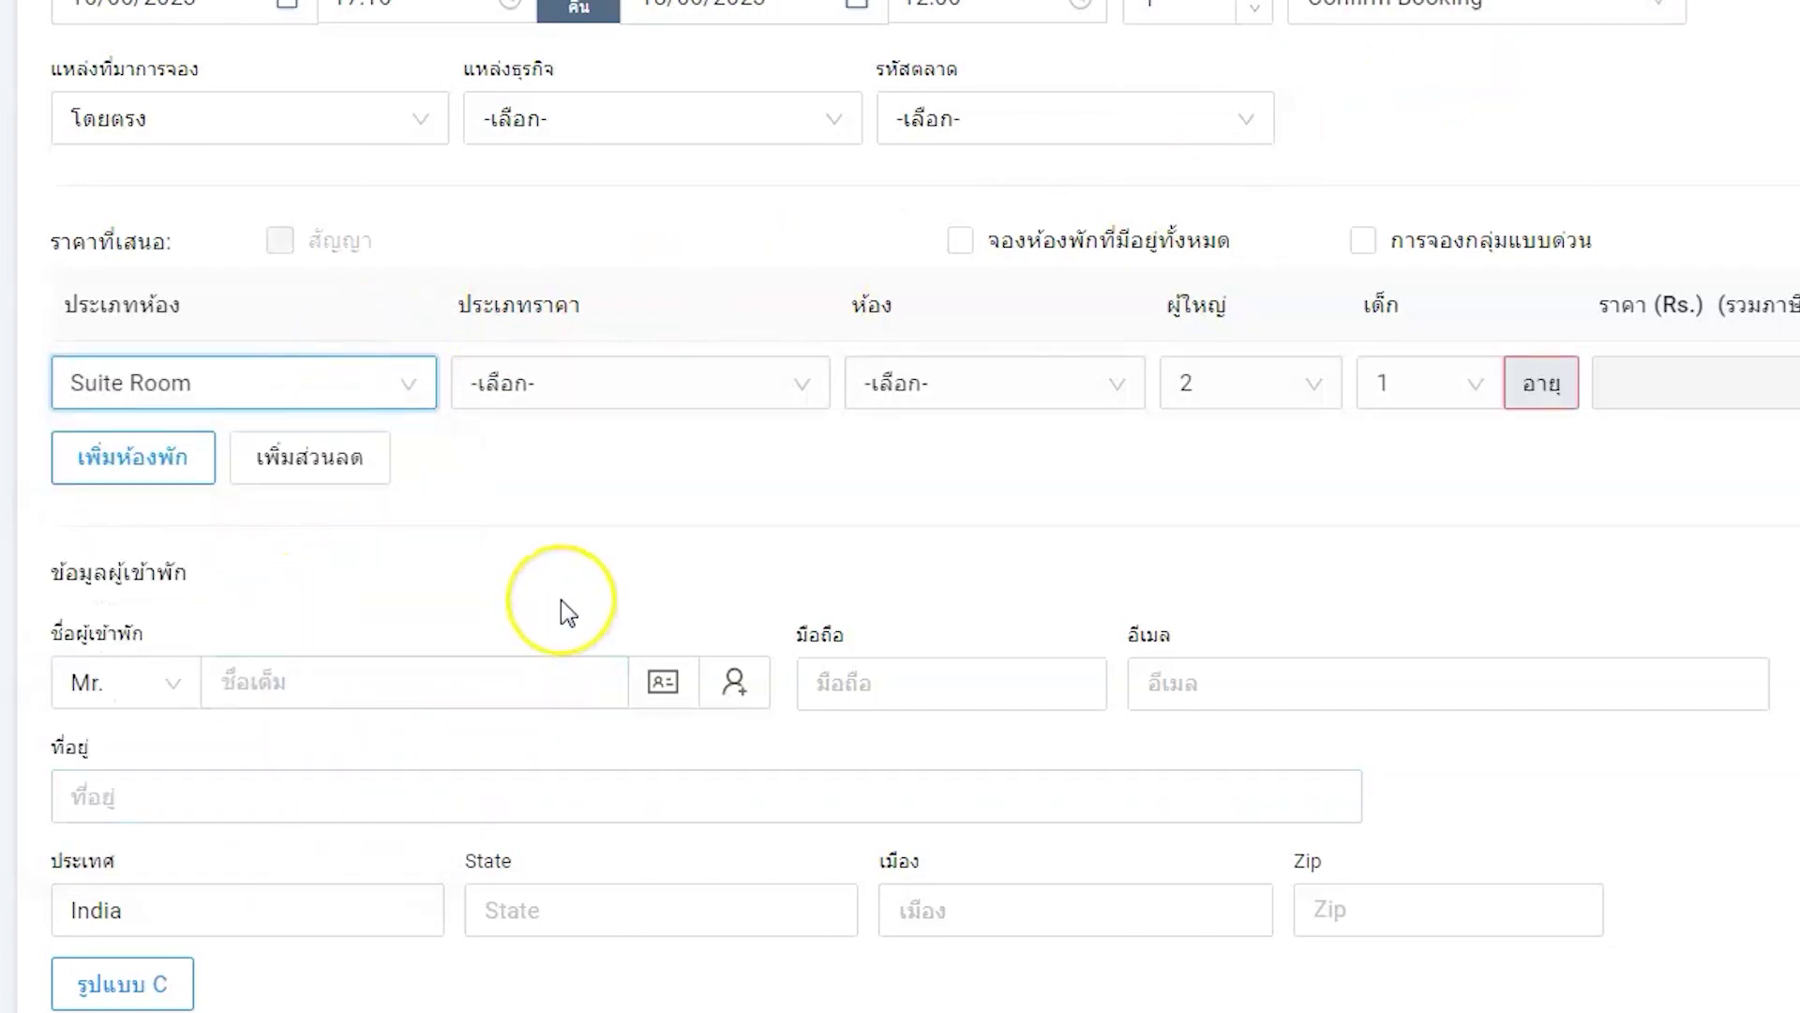
left_click(773, 377)
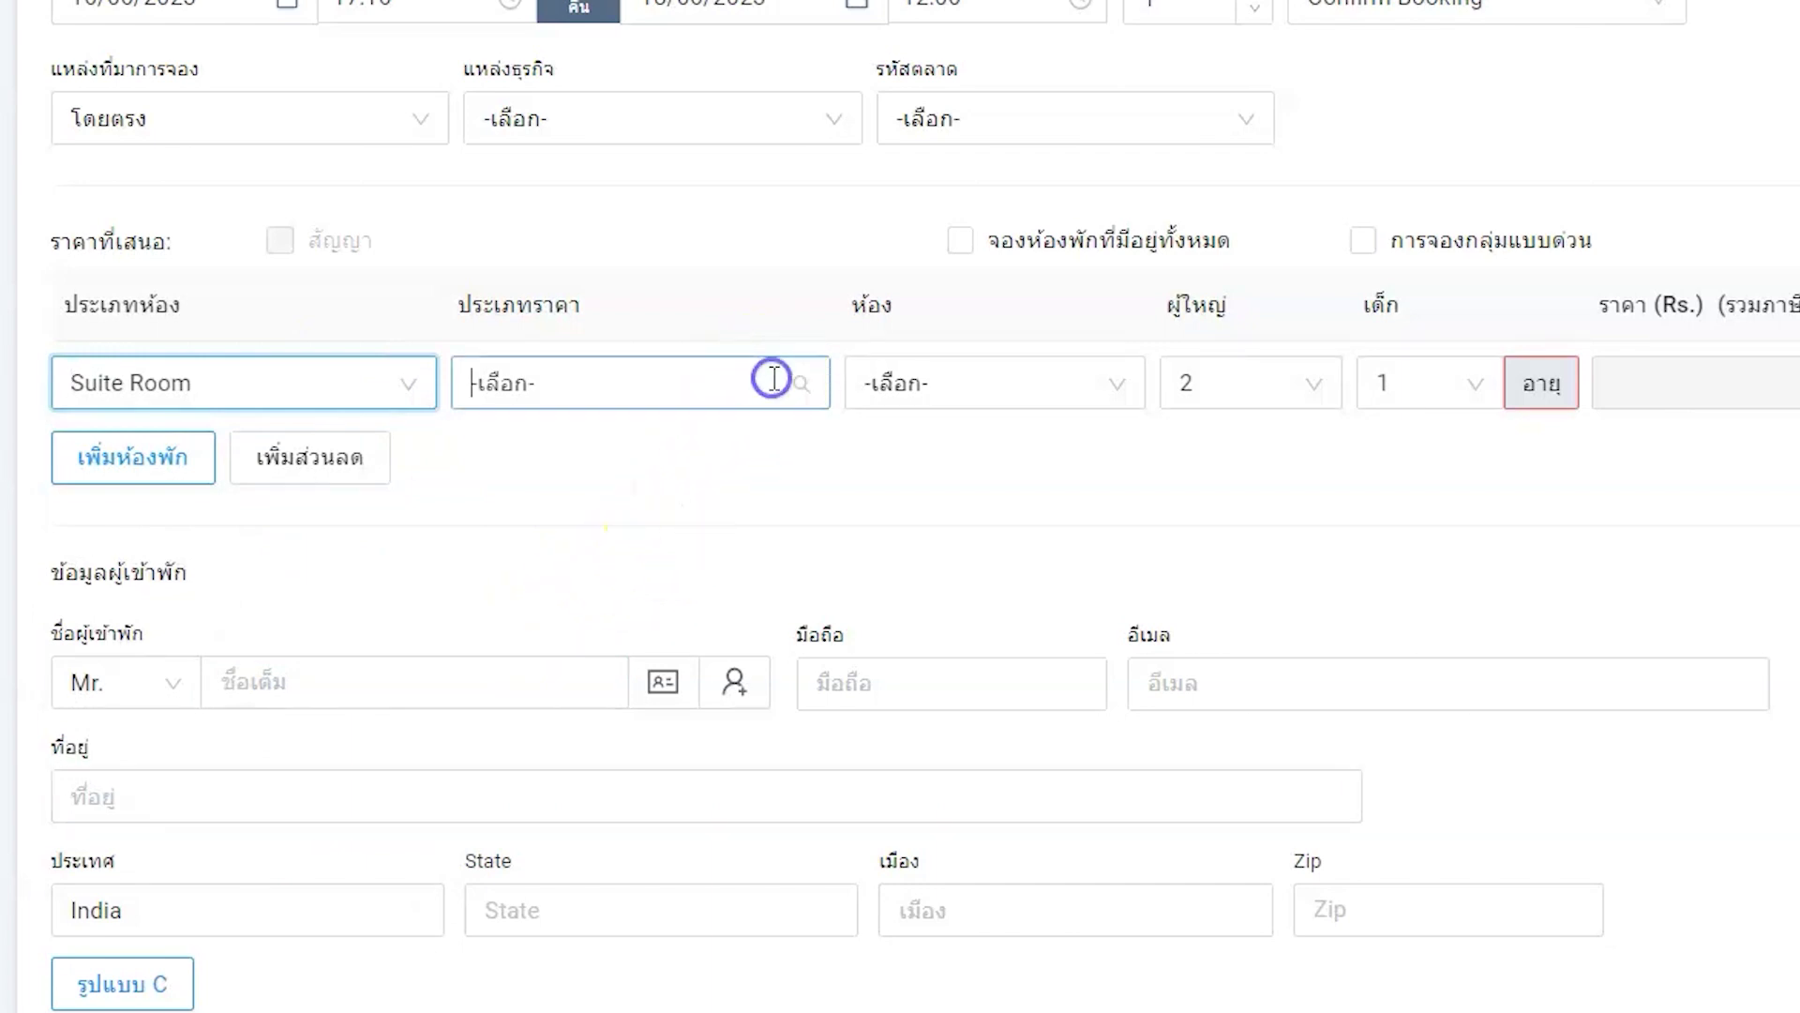
left_click(682, 506)
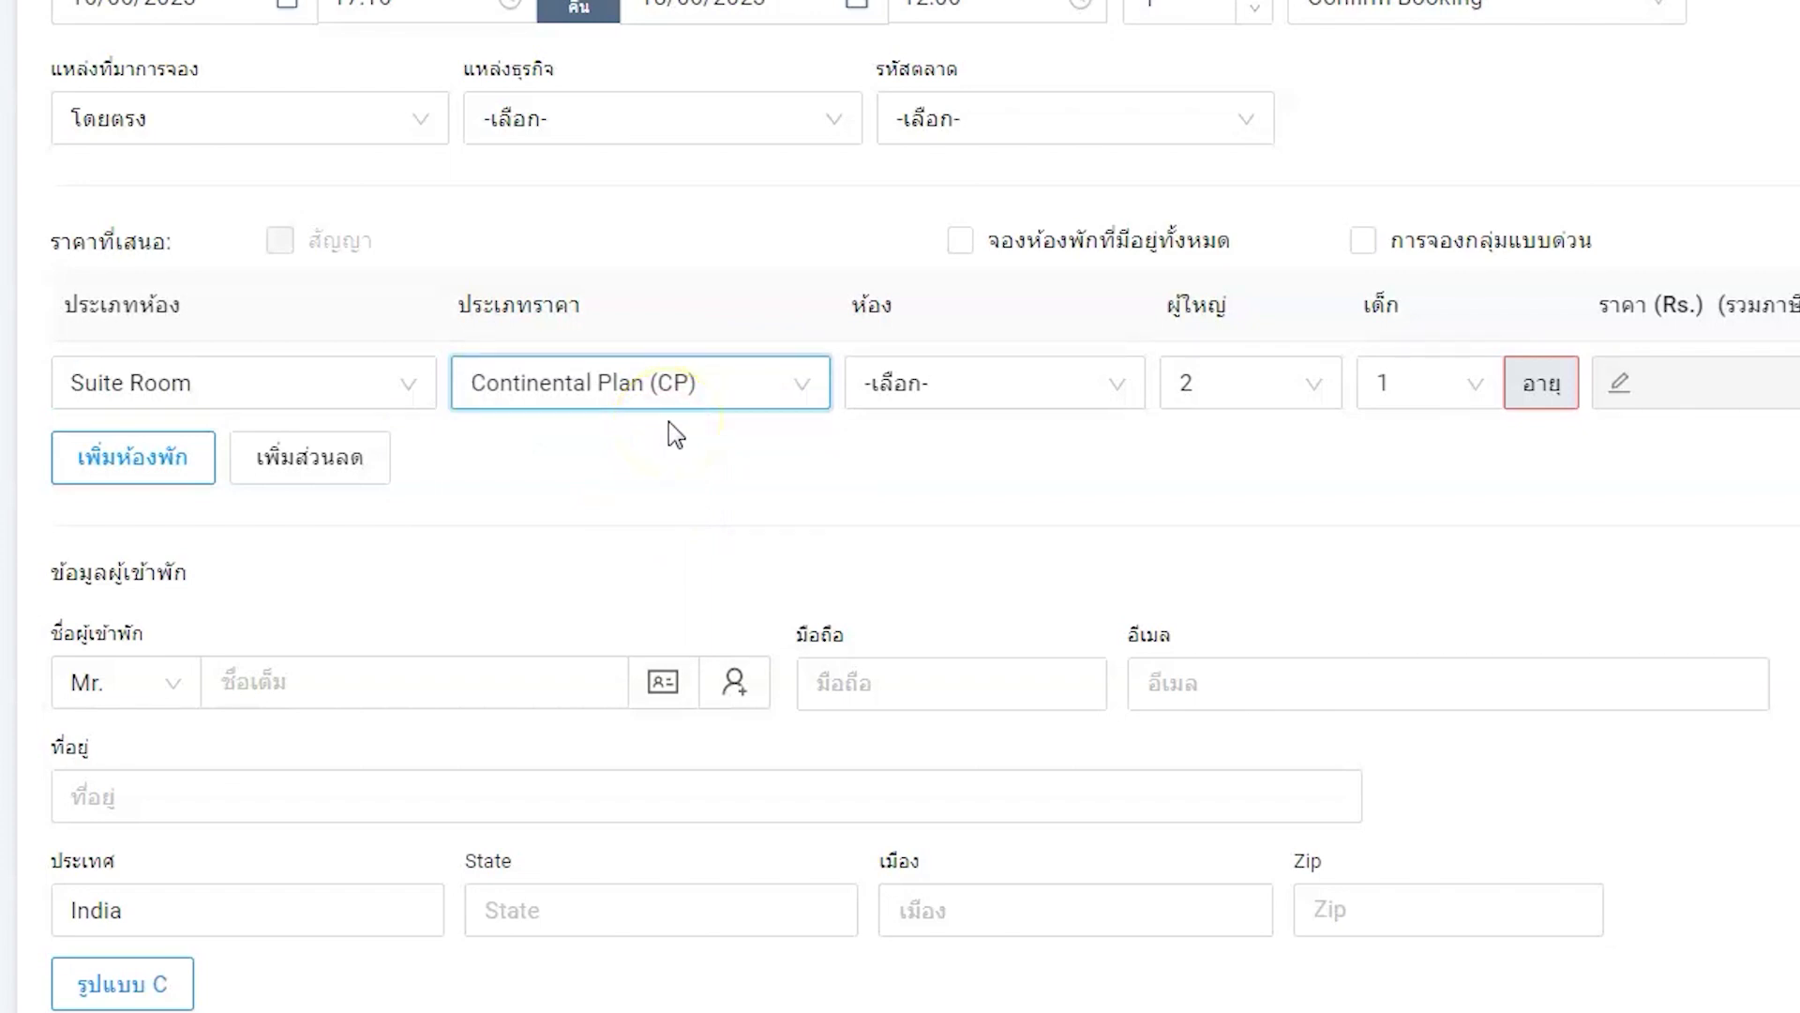
- Set the child's age to 2 and save it
left_click(1399, 386)
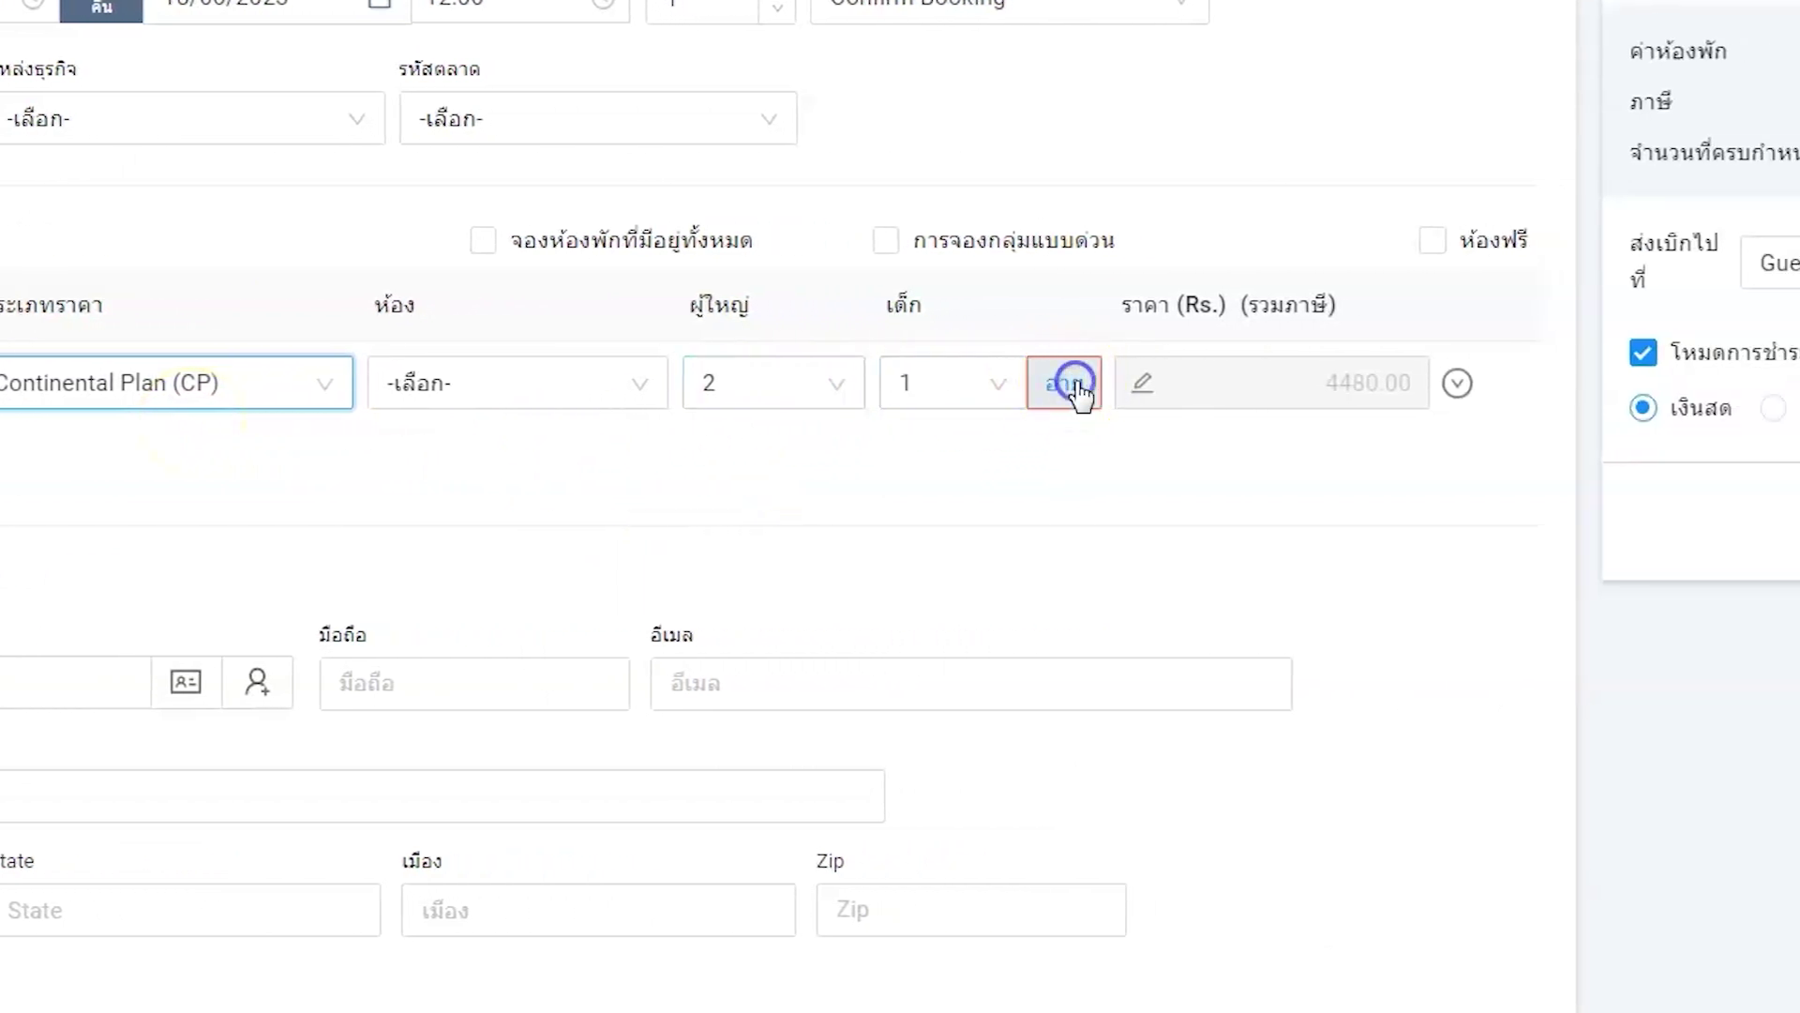
left_click(1129, 511)
left_click(1032, 675)
left_click(1224, 617)
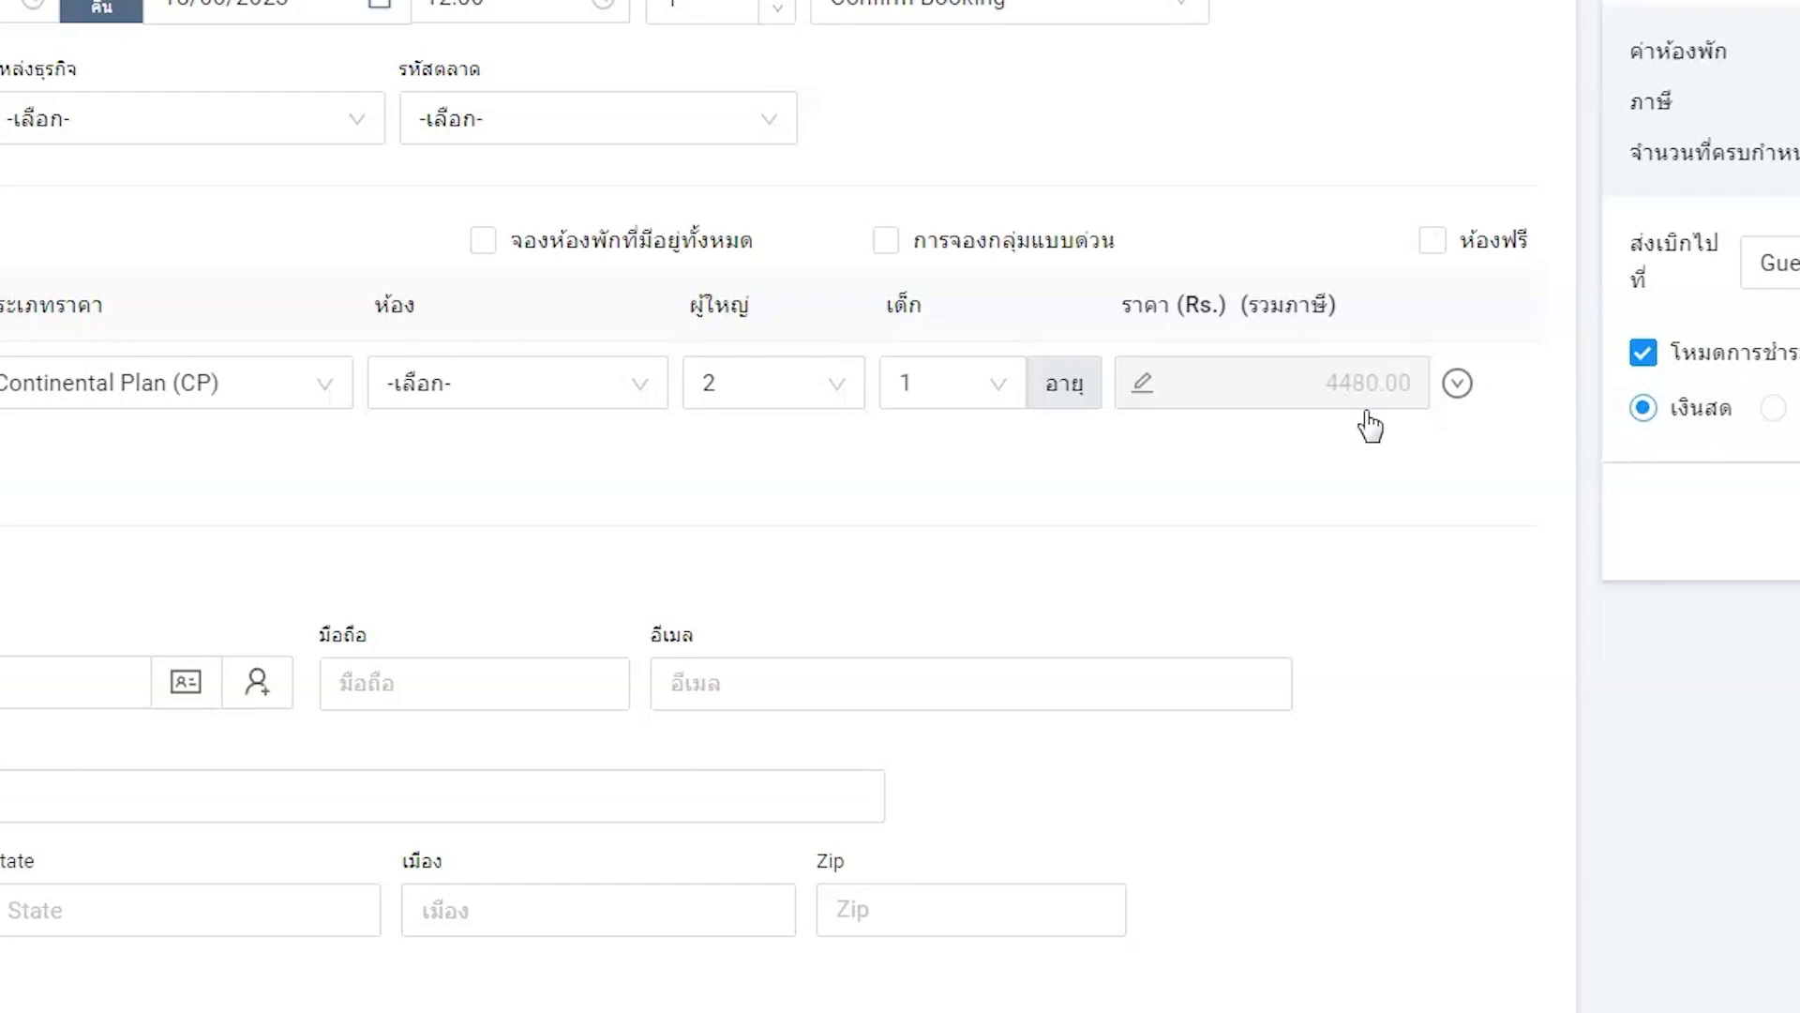
left_click(1142, 386)
- Override the room price to 1000.00 and check the Rs. 2,240.00 total due
left_click(1240, 382)
type("100")
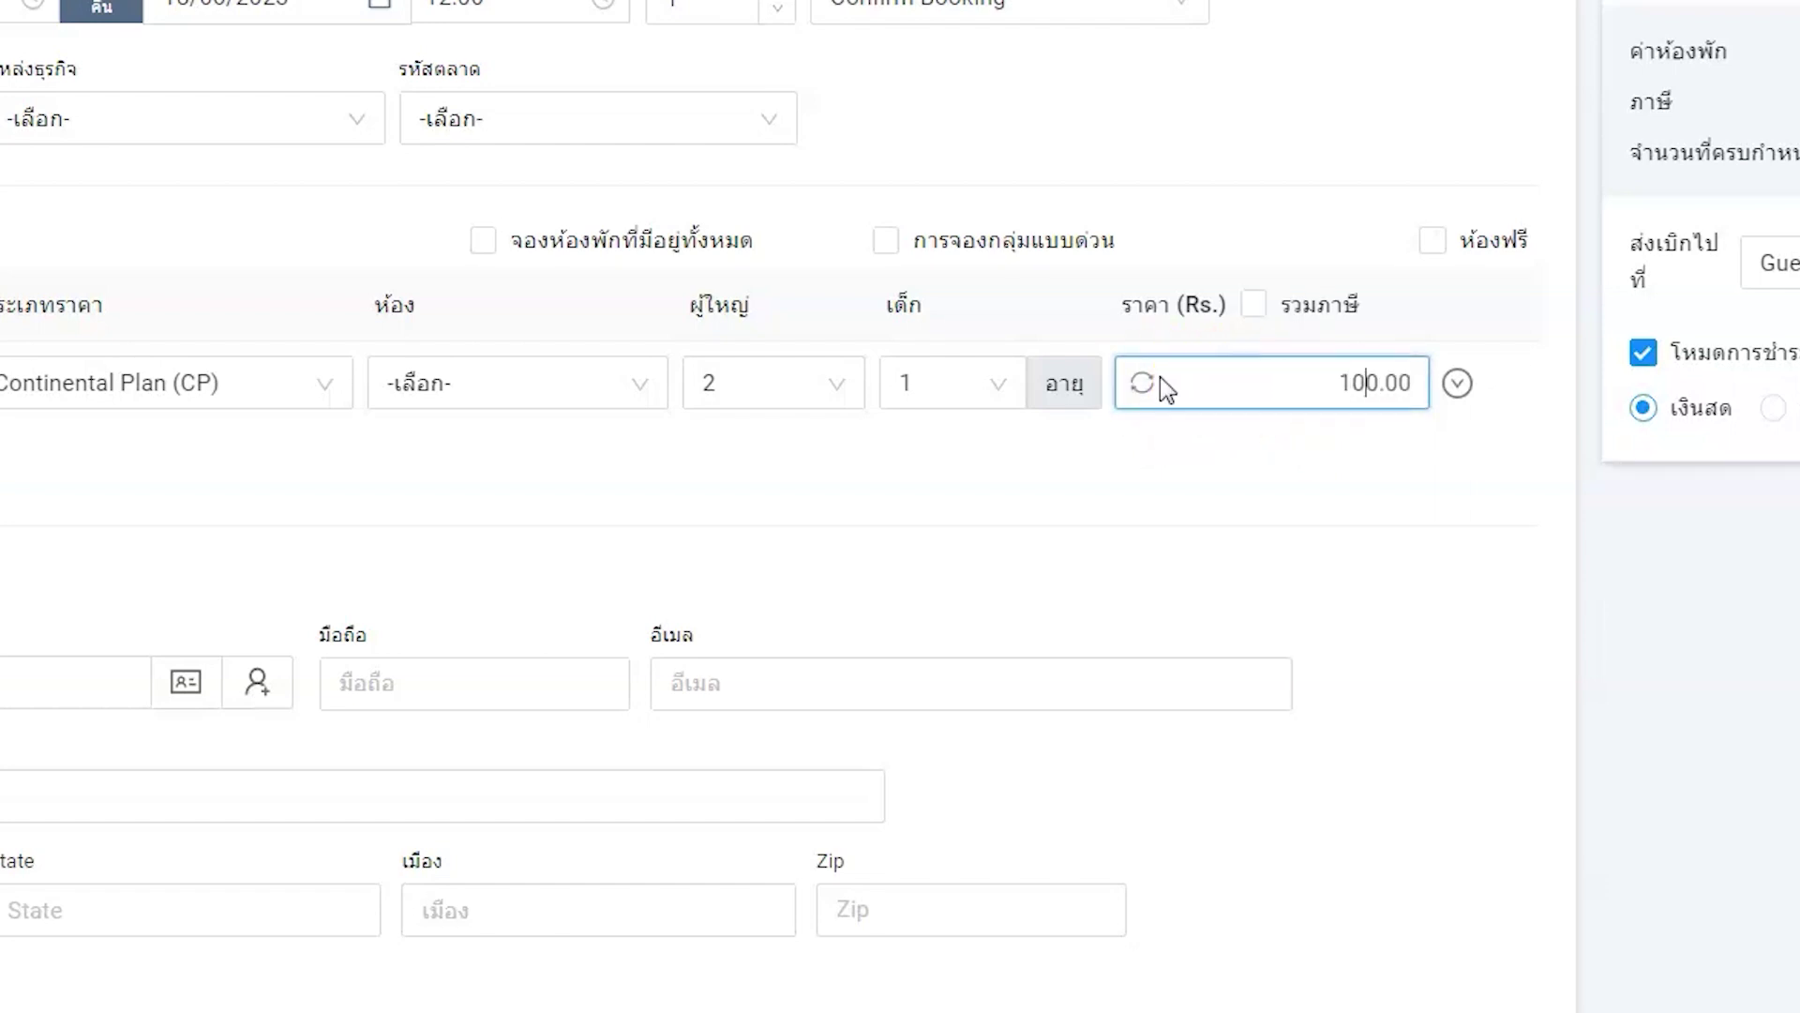
left_click(1167, 383)
left_click(1542, 581)
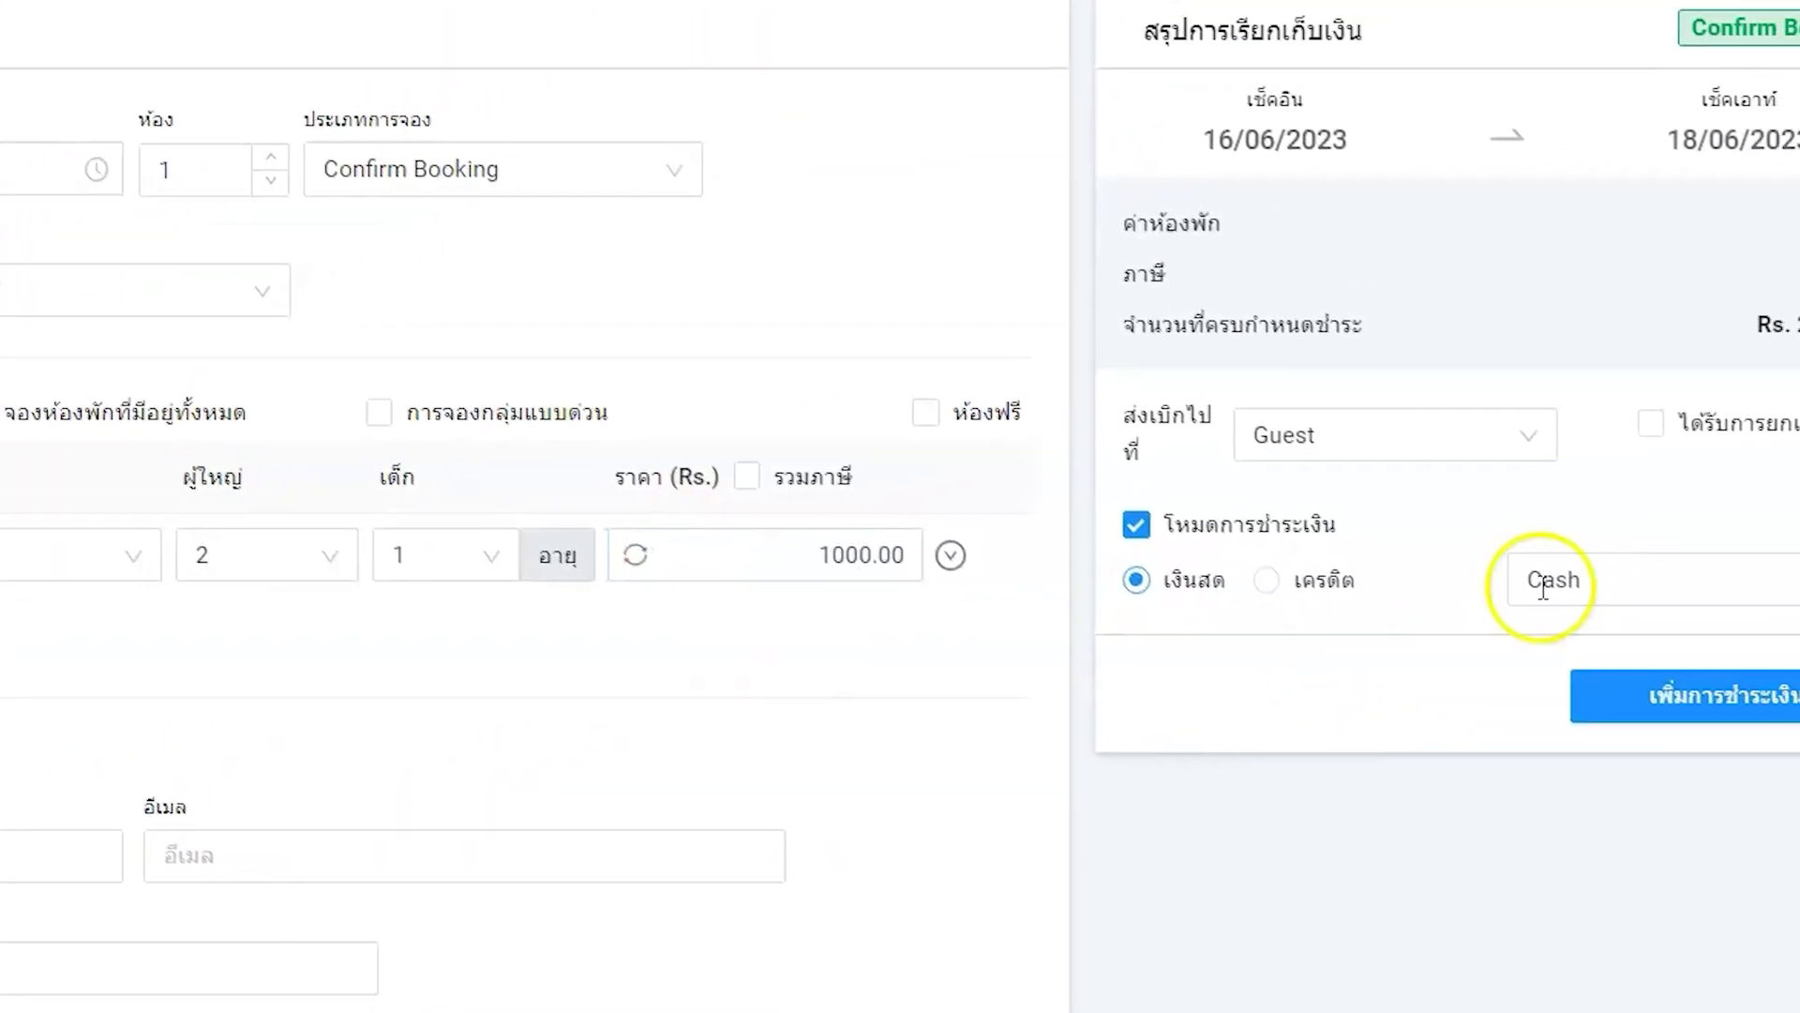
left_click_drag(1658, 374, 1750, 380)
left_click(1748, 376)
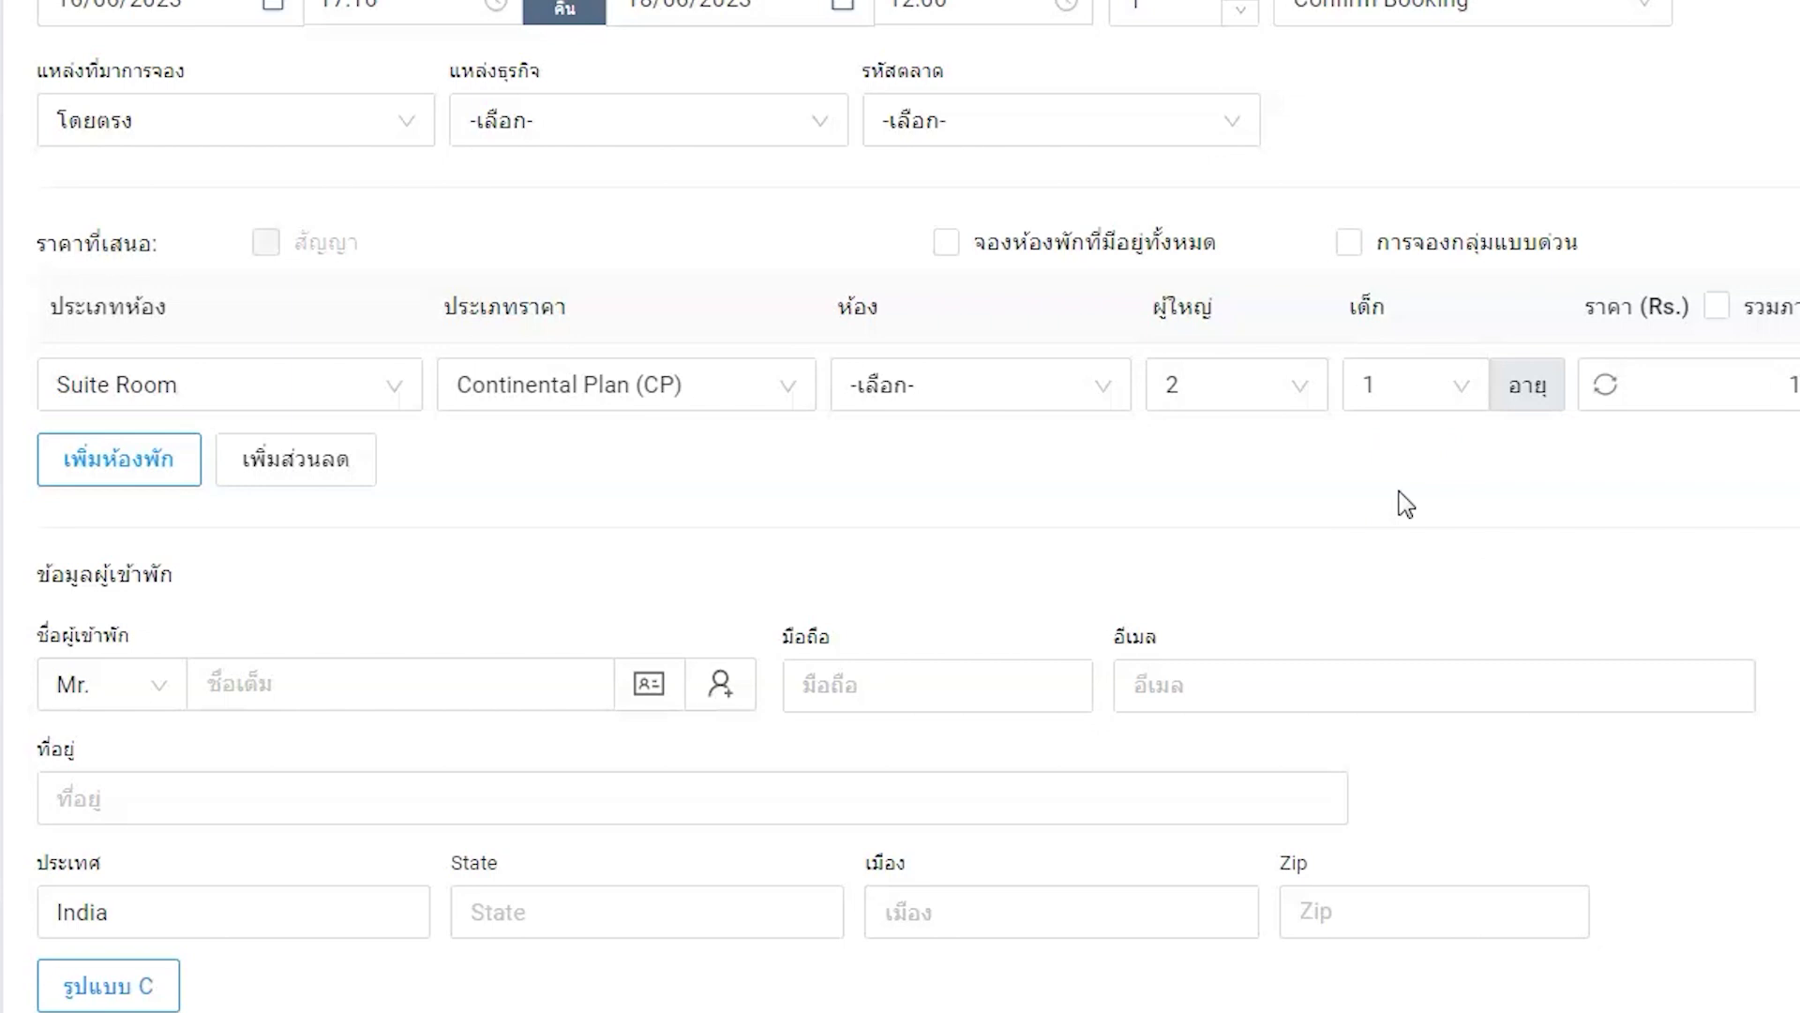
- Enter the returning guest's name, pick his saved profile, and decline his previous rate
left_click(491, 679)
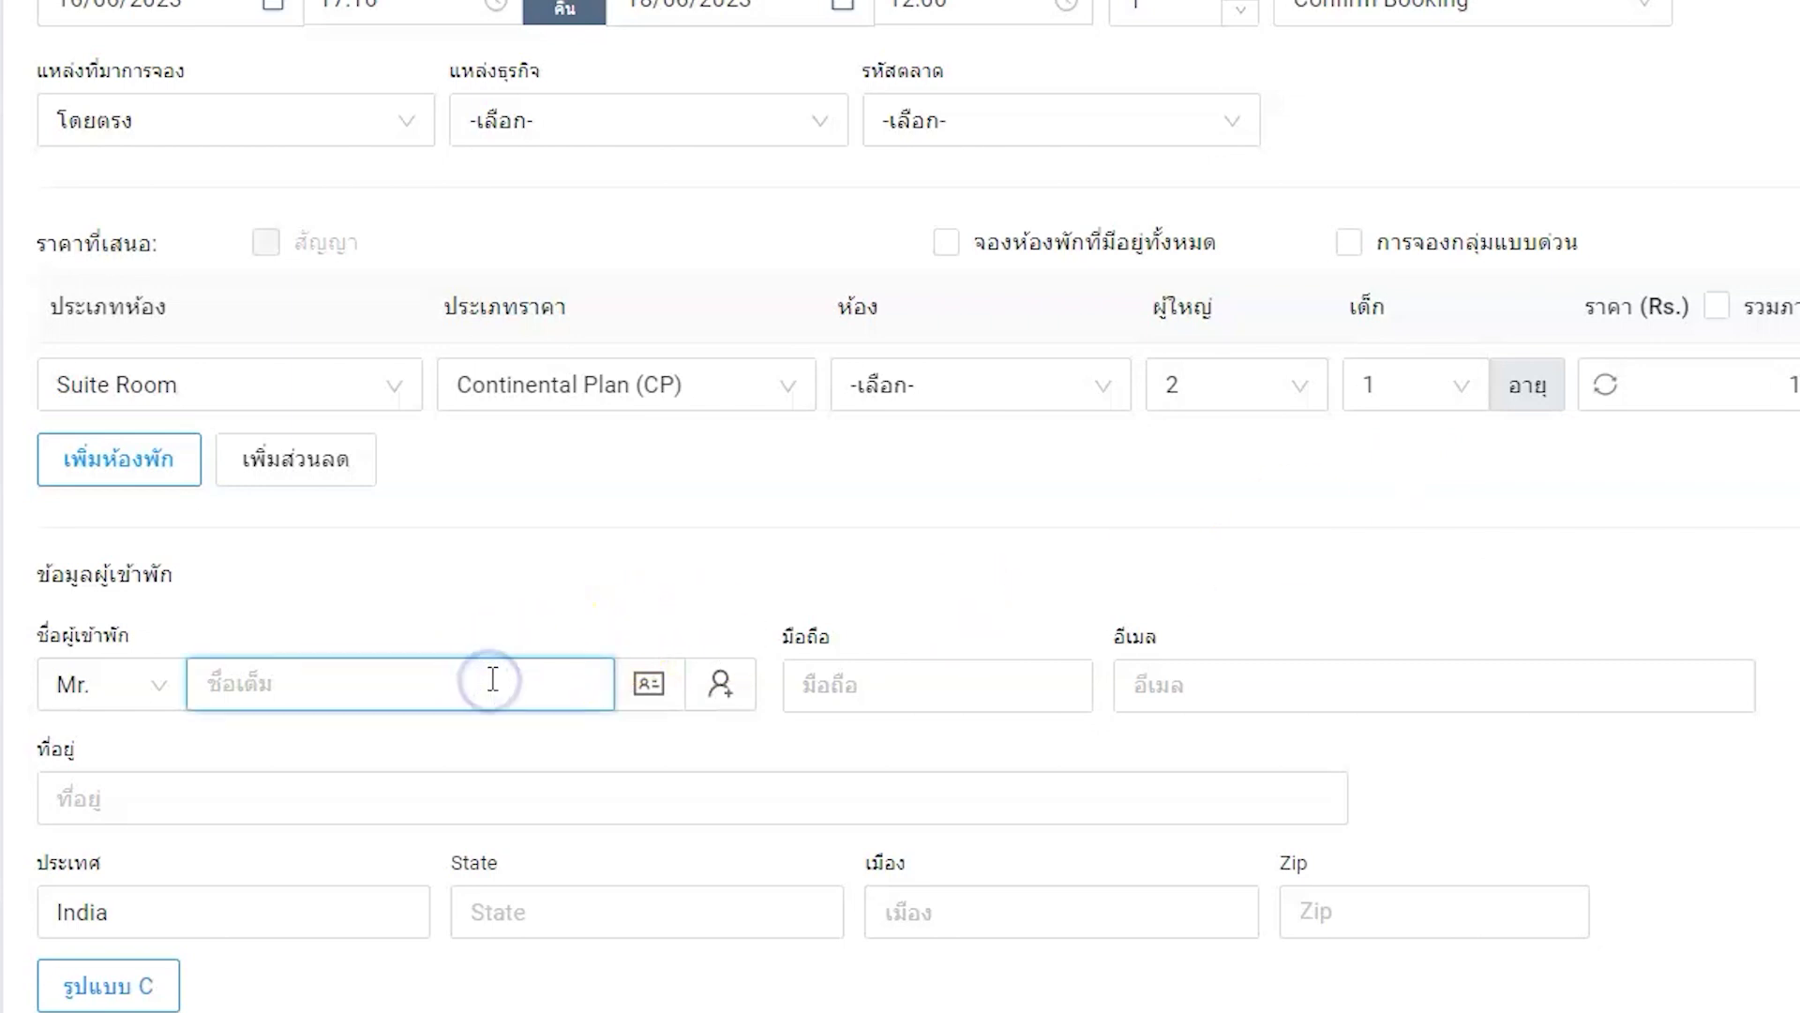
type("Bob")
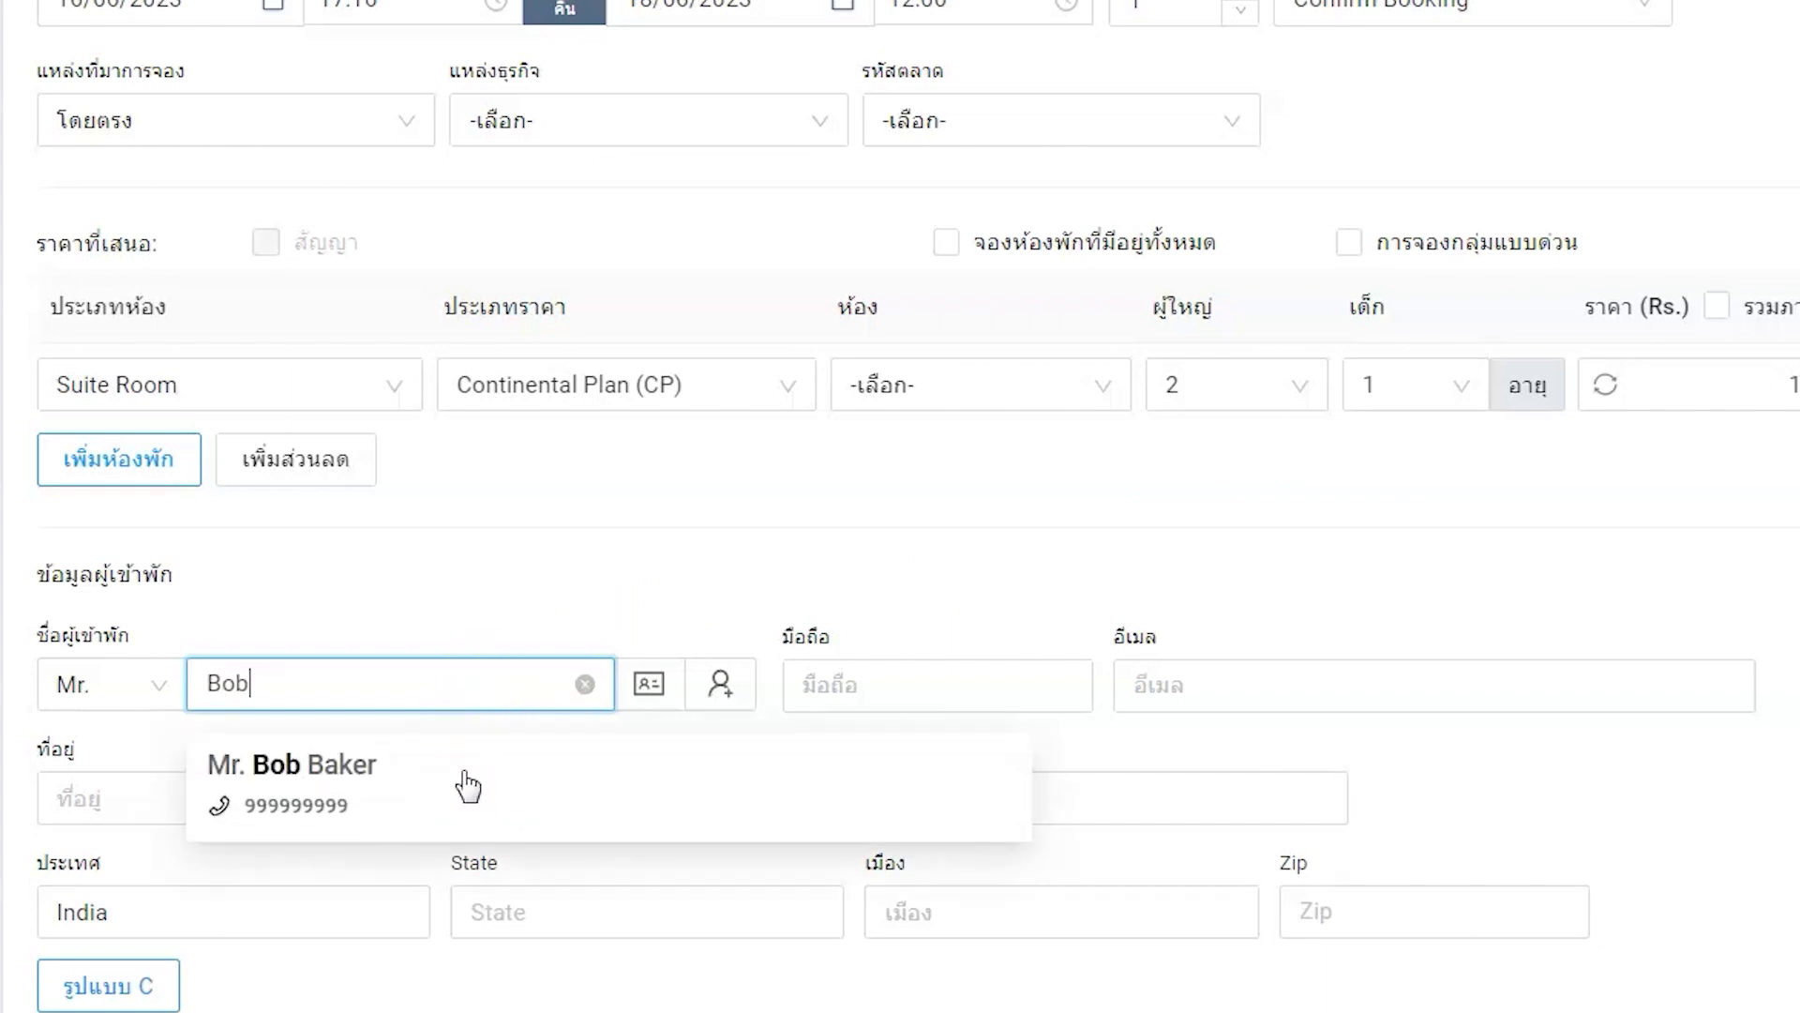
left_click(468, 786)
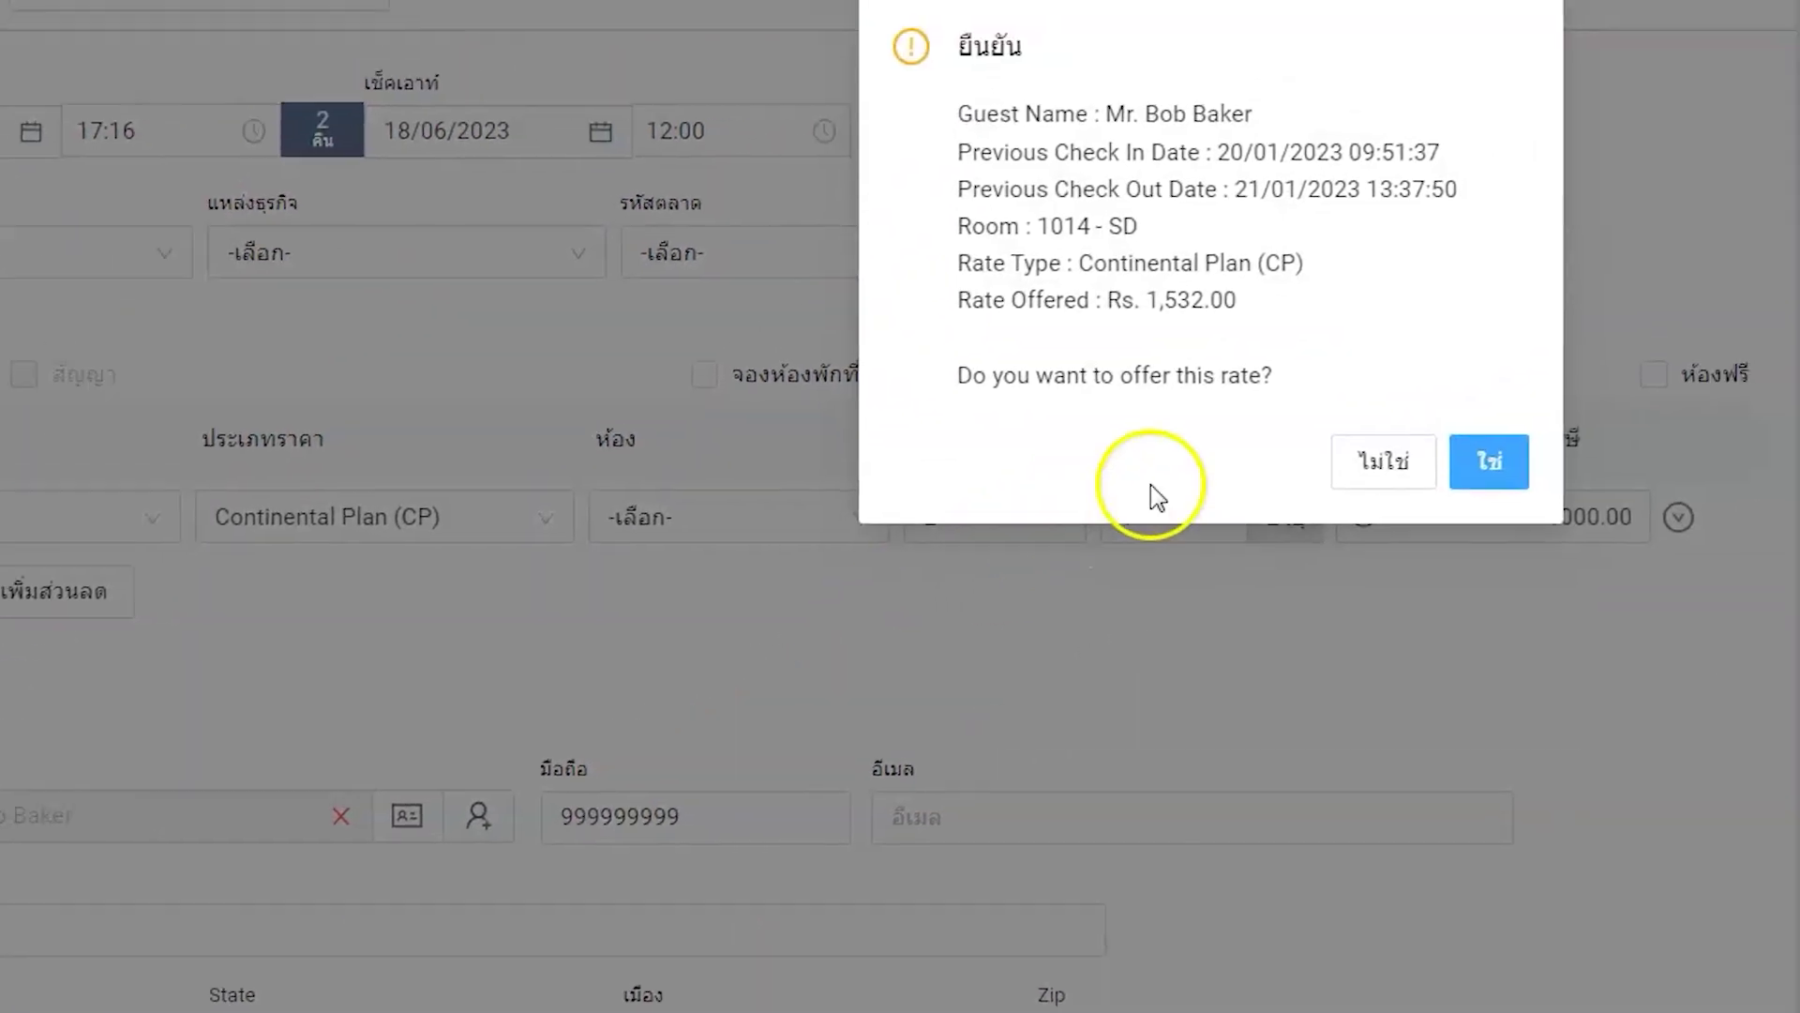
left_click(1621, 323)
left_click(1042, 632)
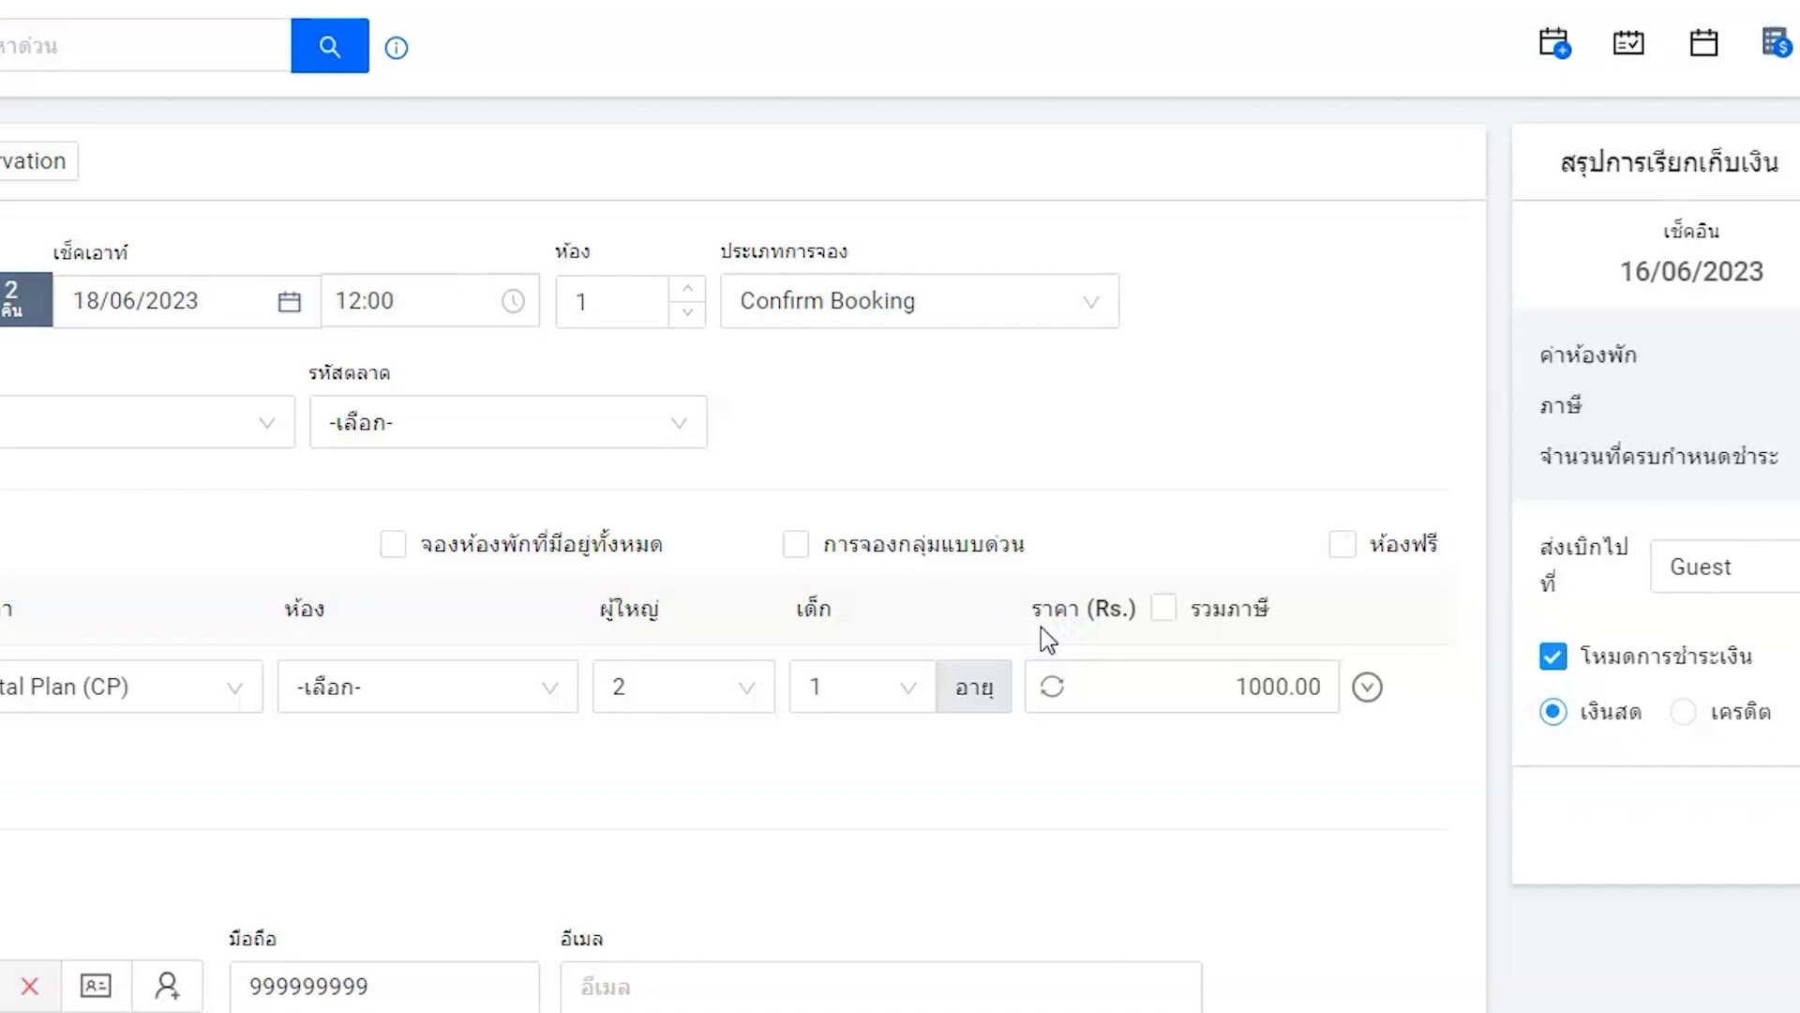
left_click(438, 986)
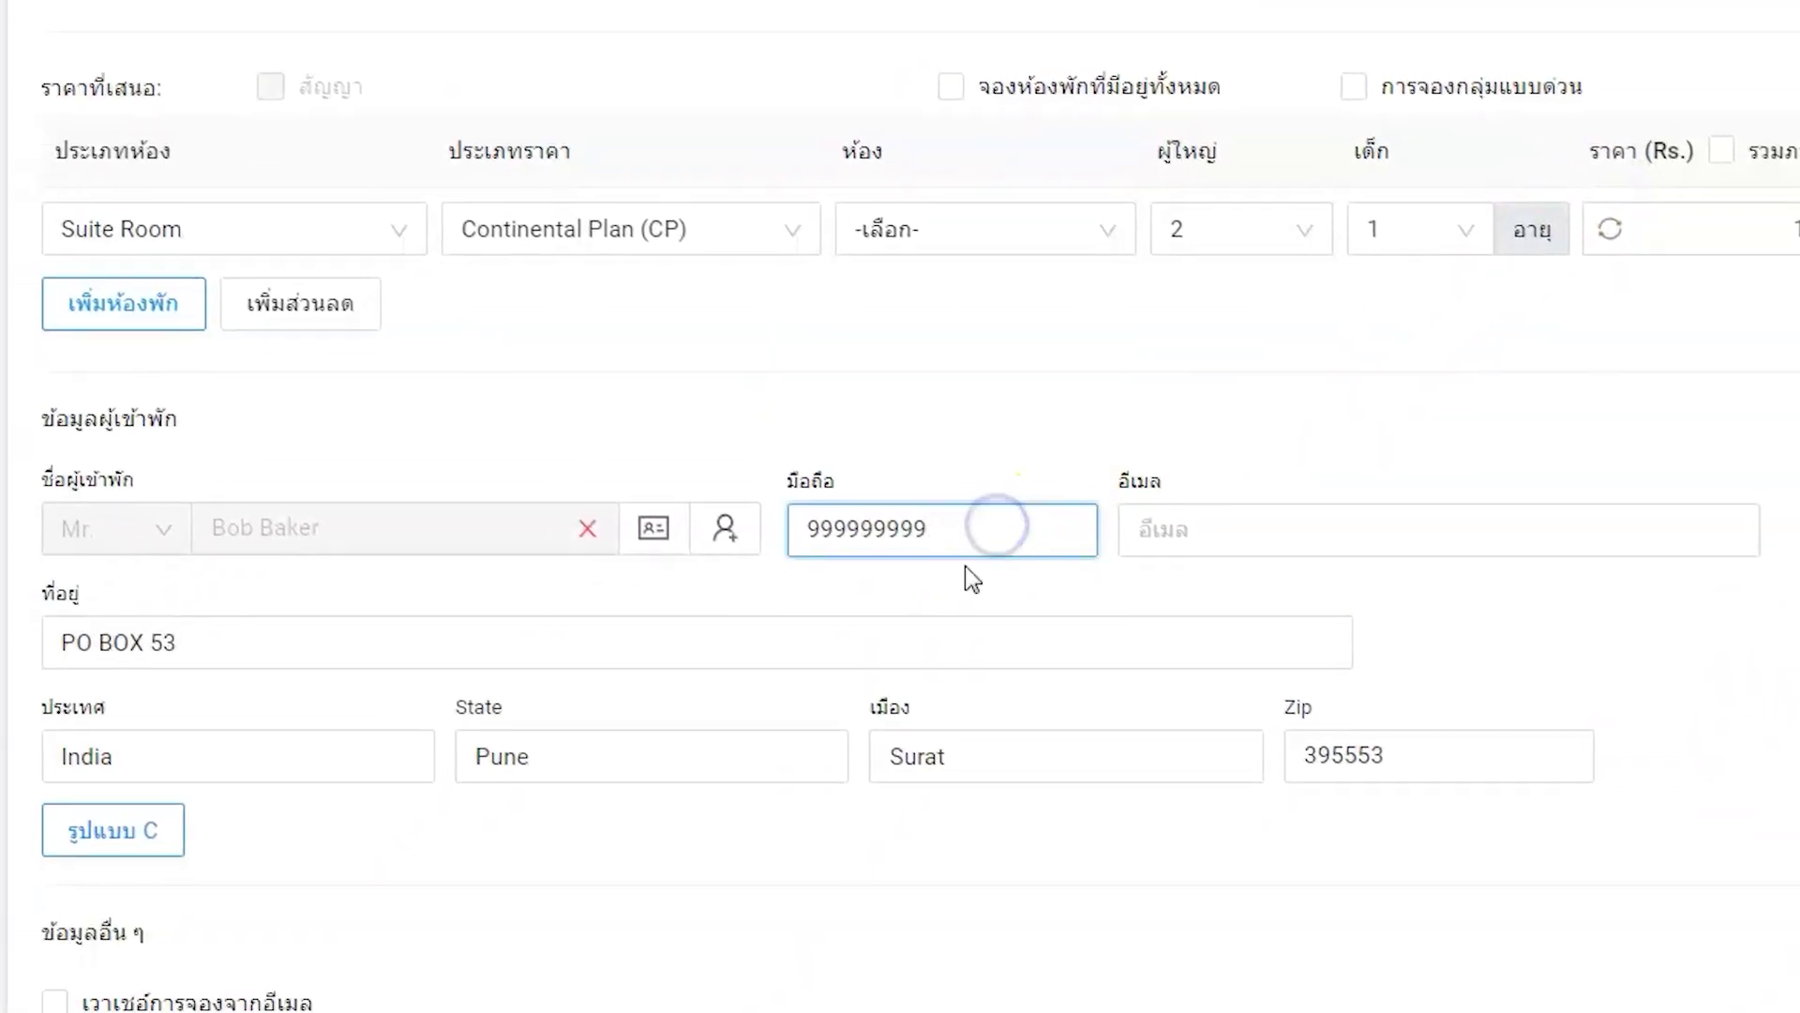
- Fill in the guest's e-mail address in the e-mail field of the guest details
left_click(938, 627)
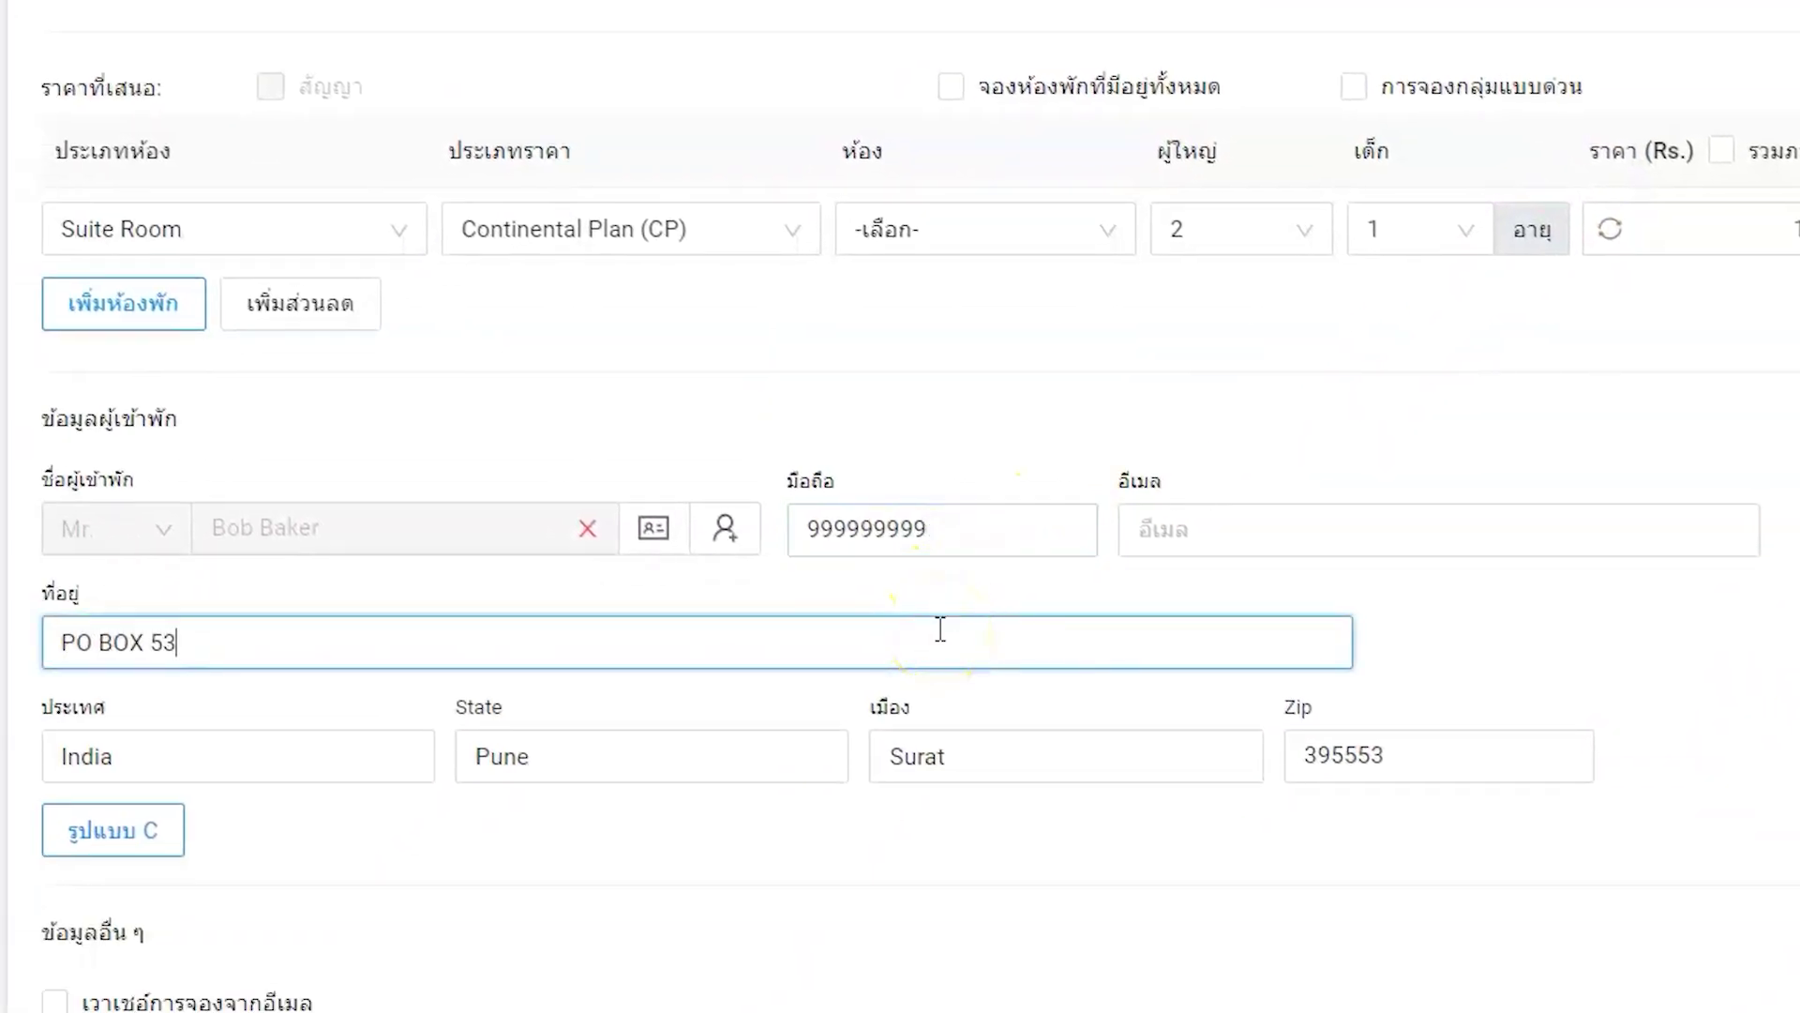
left_click(957, 634)
left_click(1249, 531)
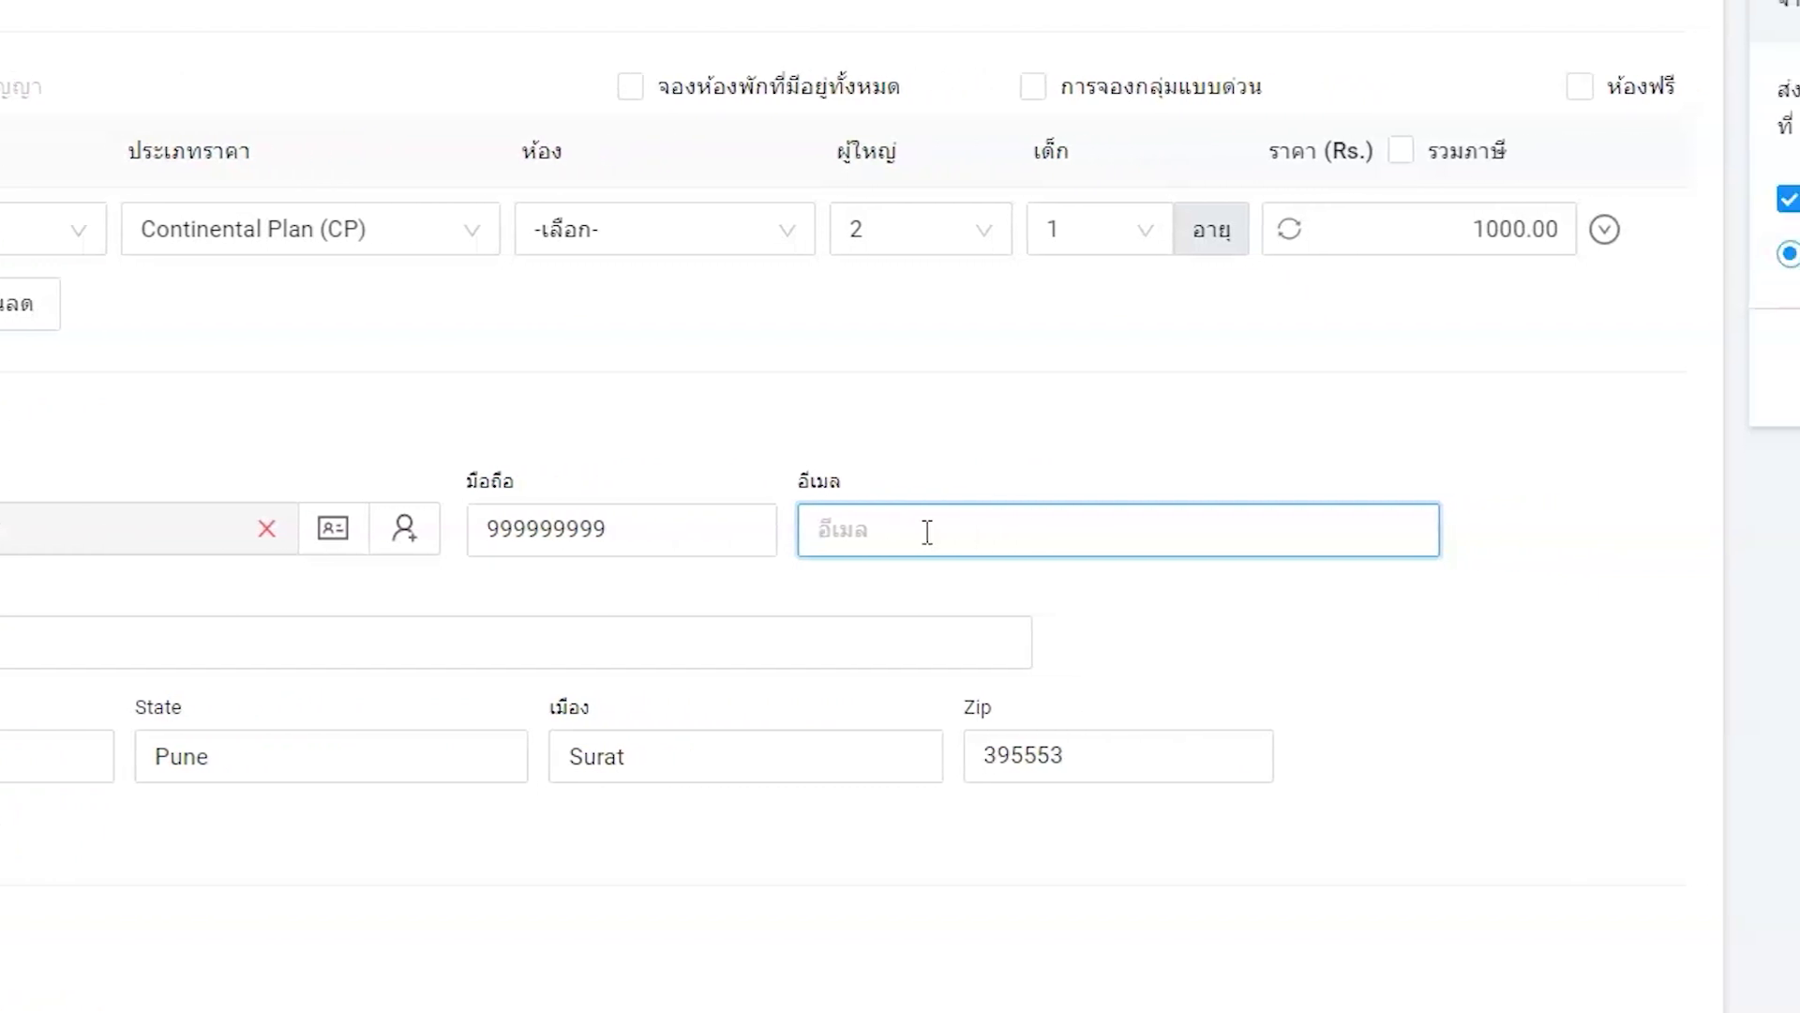
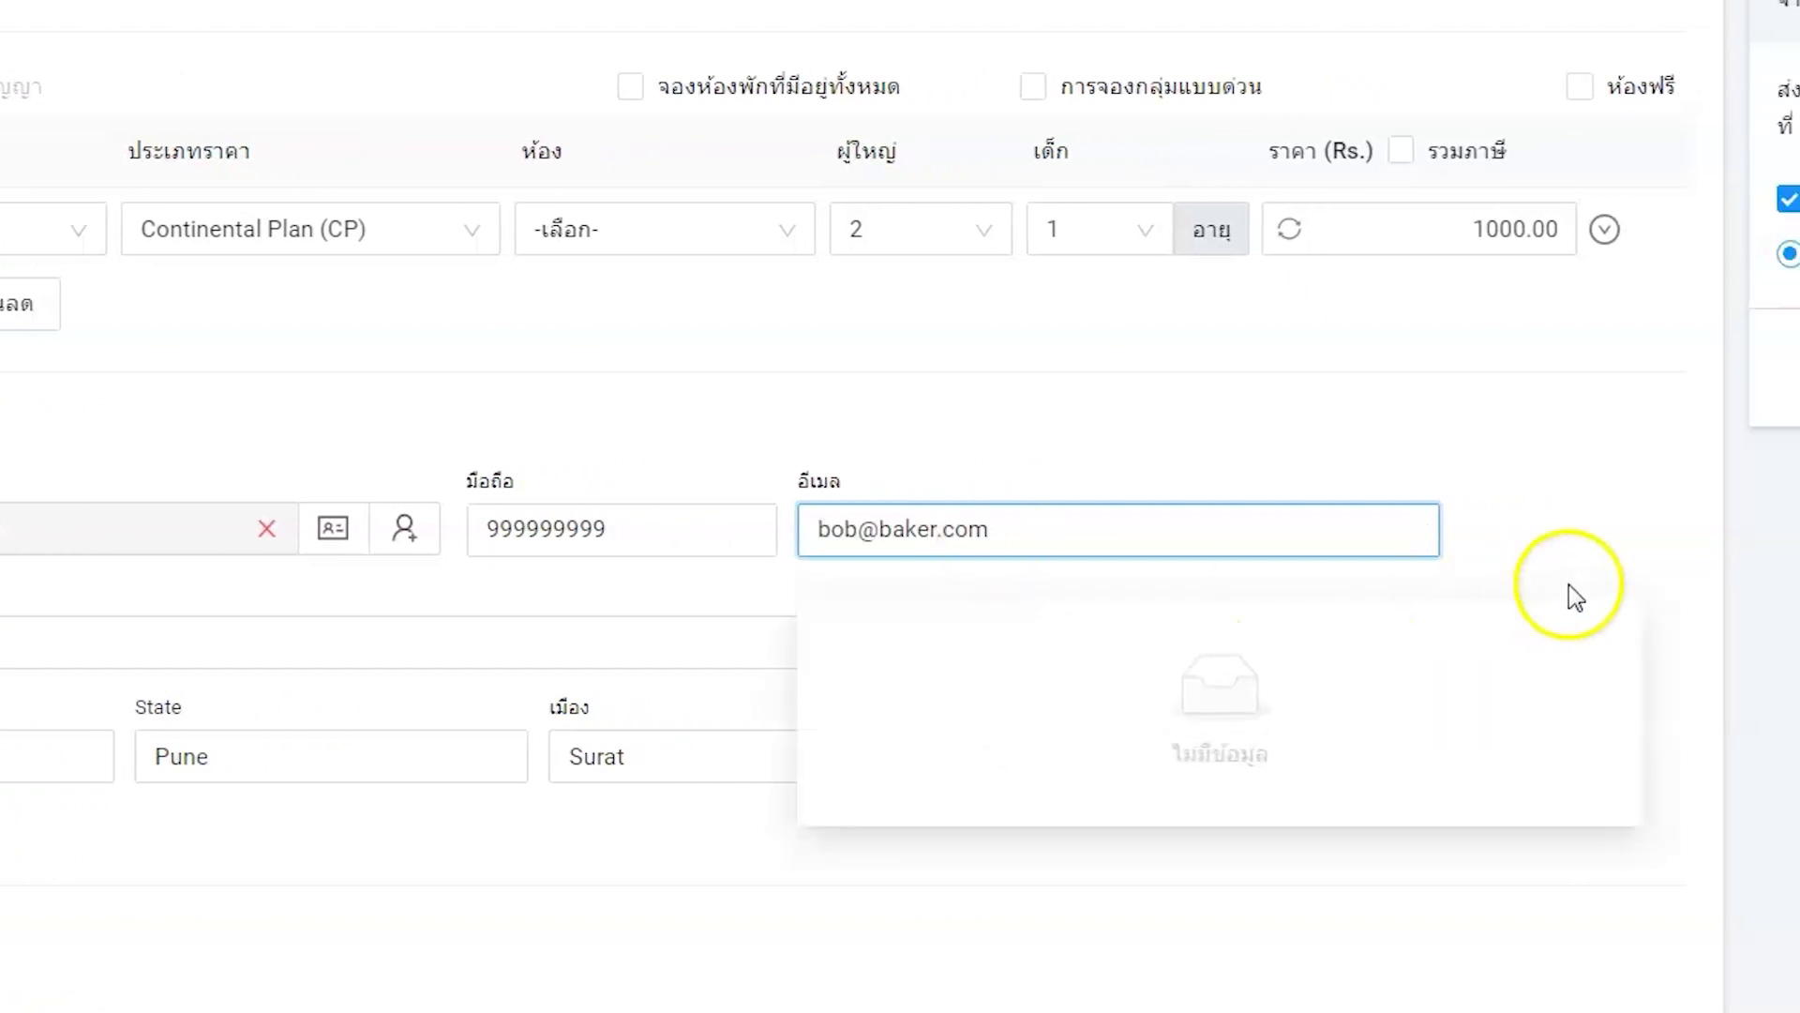
left_click(1587, 568)
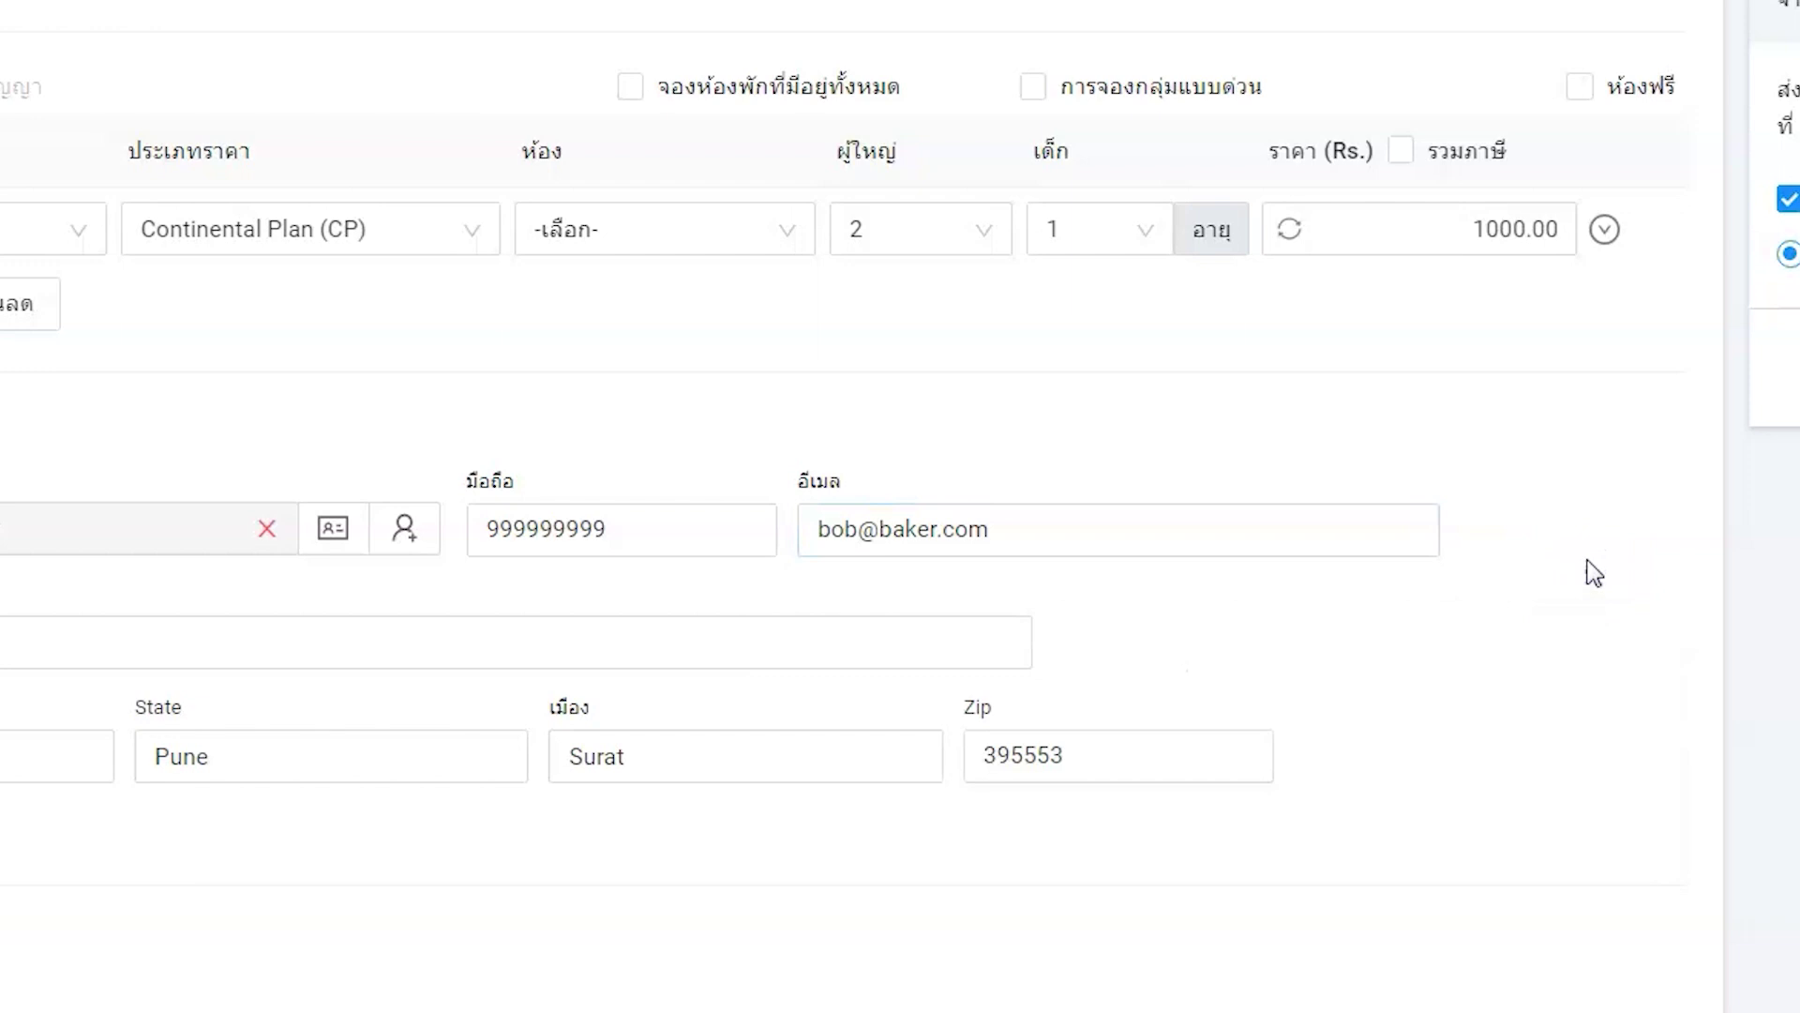
scroll(1179, 683, "down", 1)
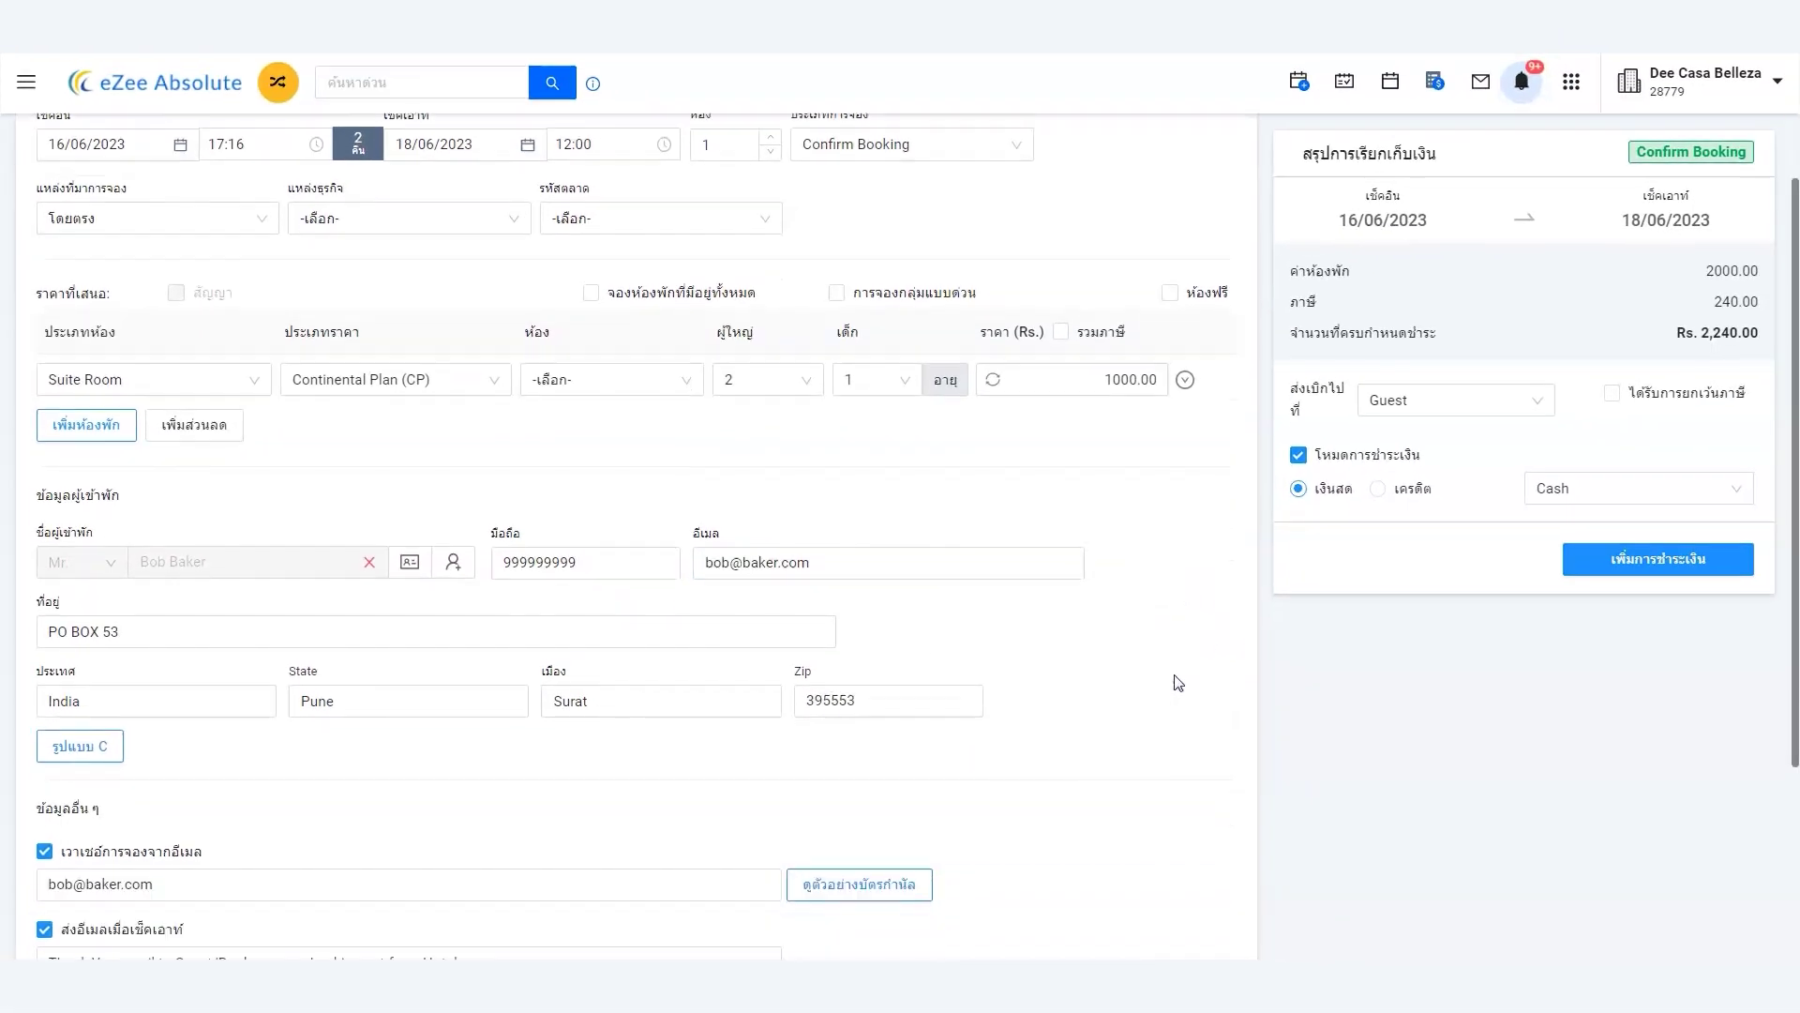
scroll(1179, 683, "down", 1)
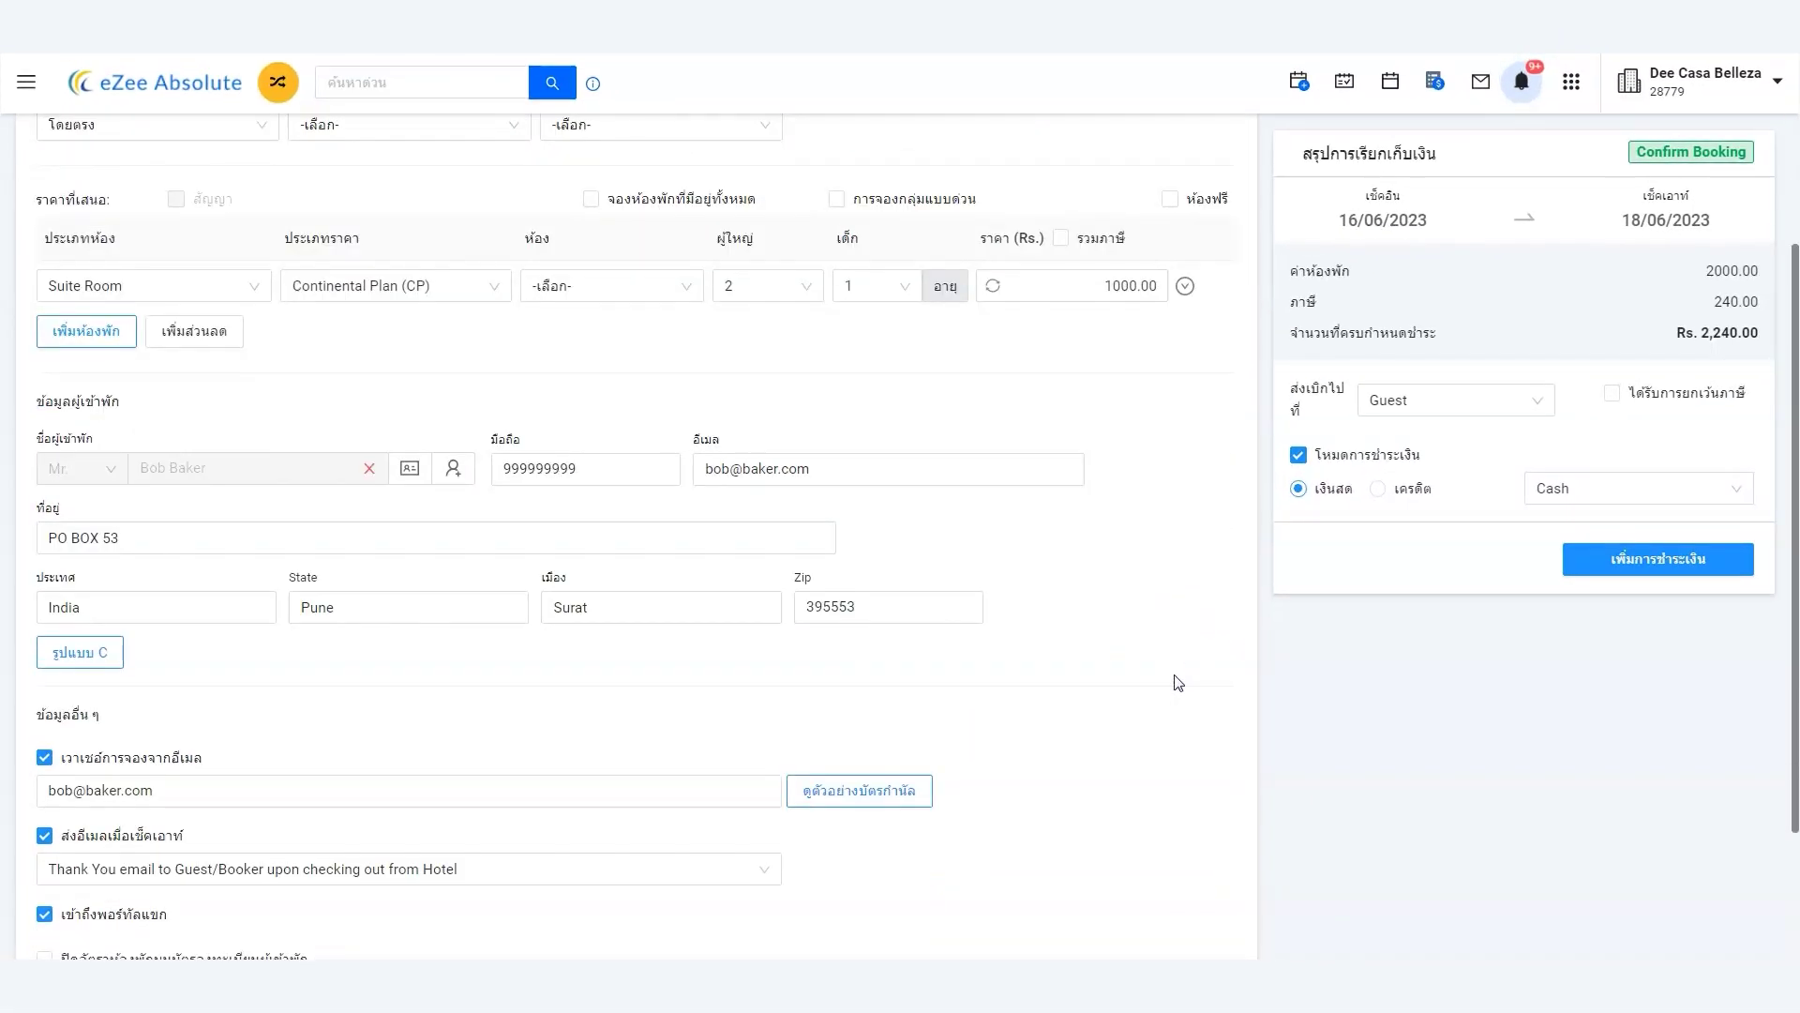
scroll(1179, 683, "down", 2)
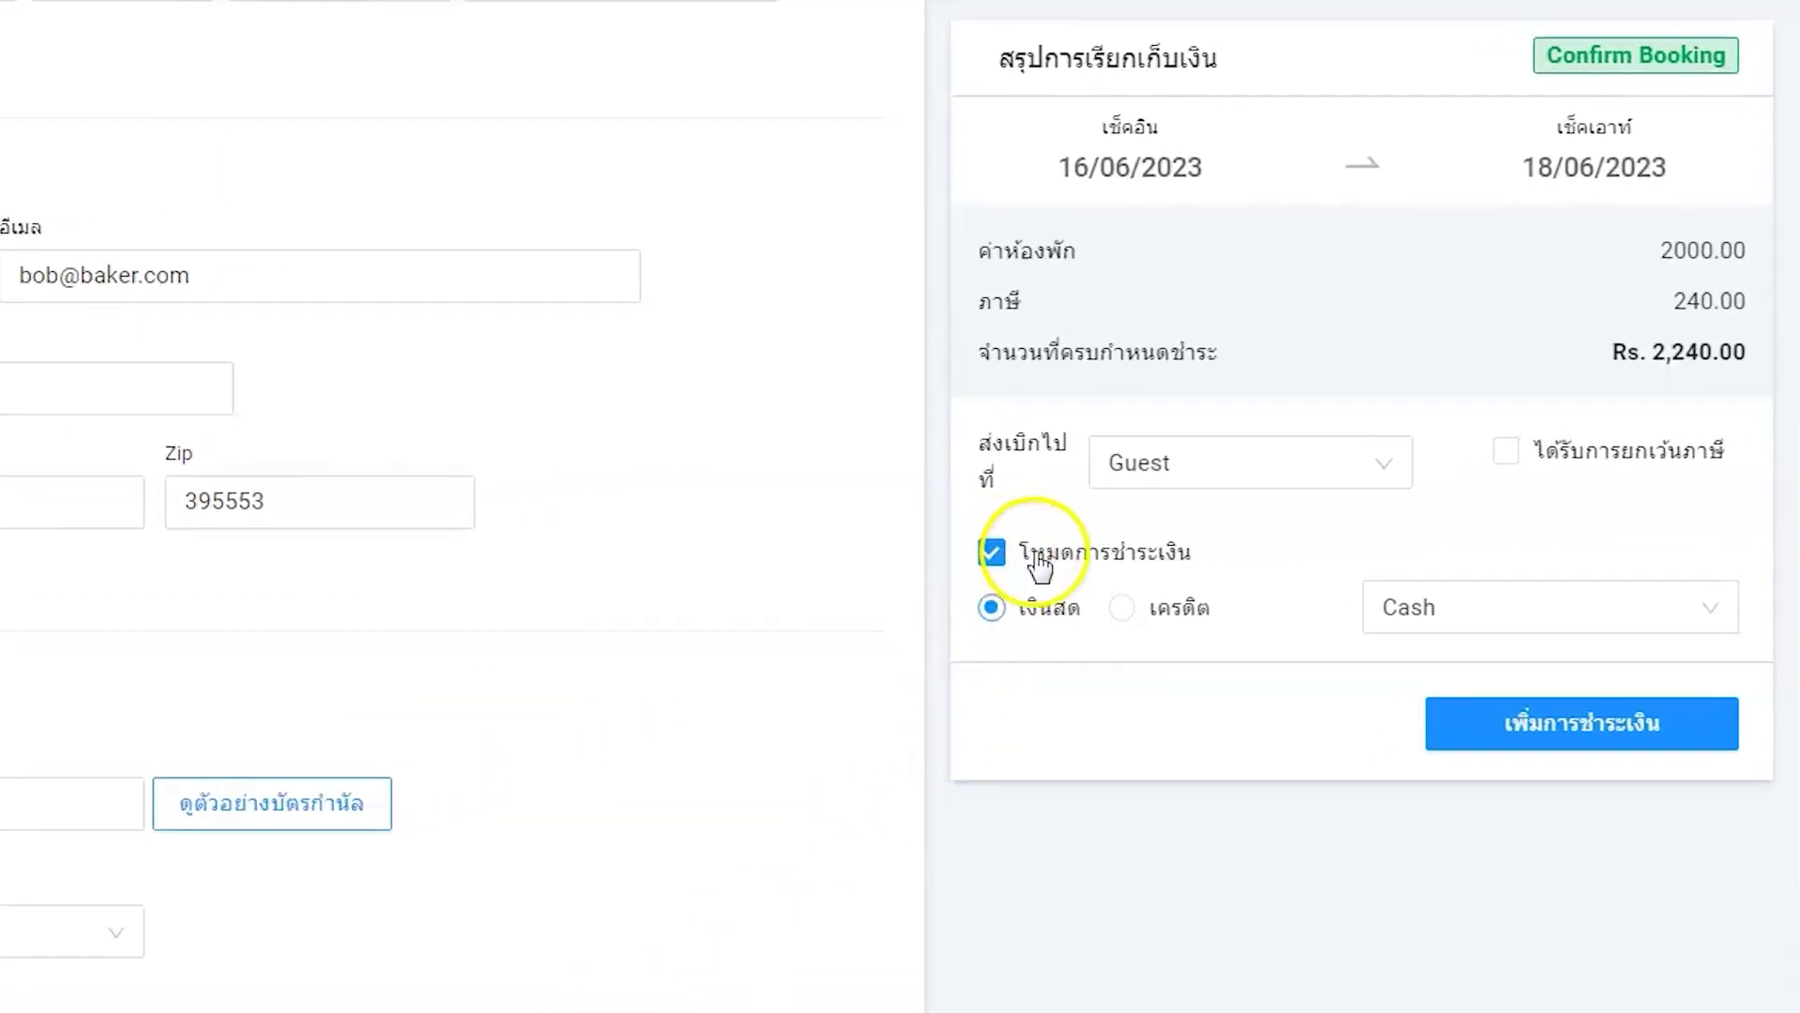
left_click(1474, 608)
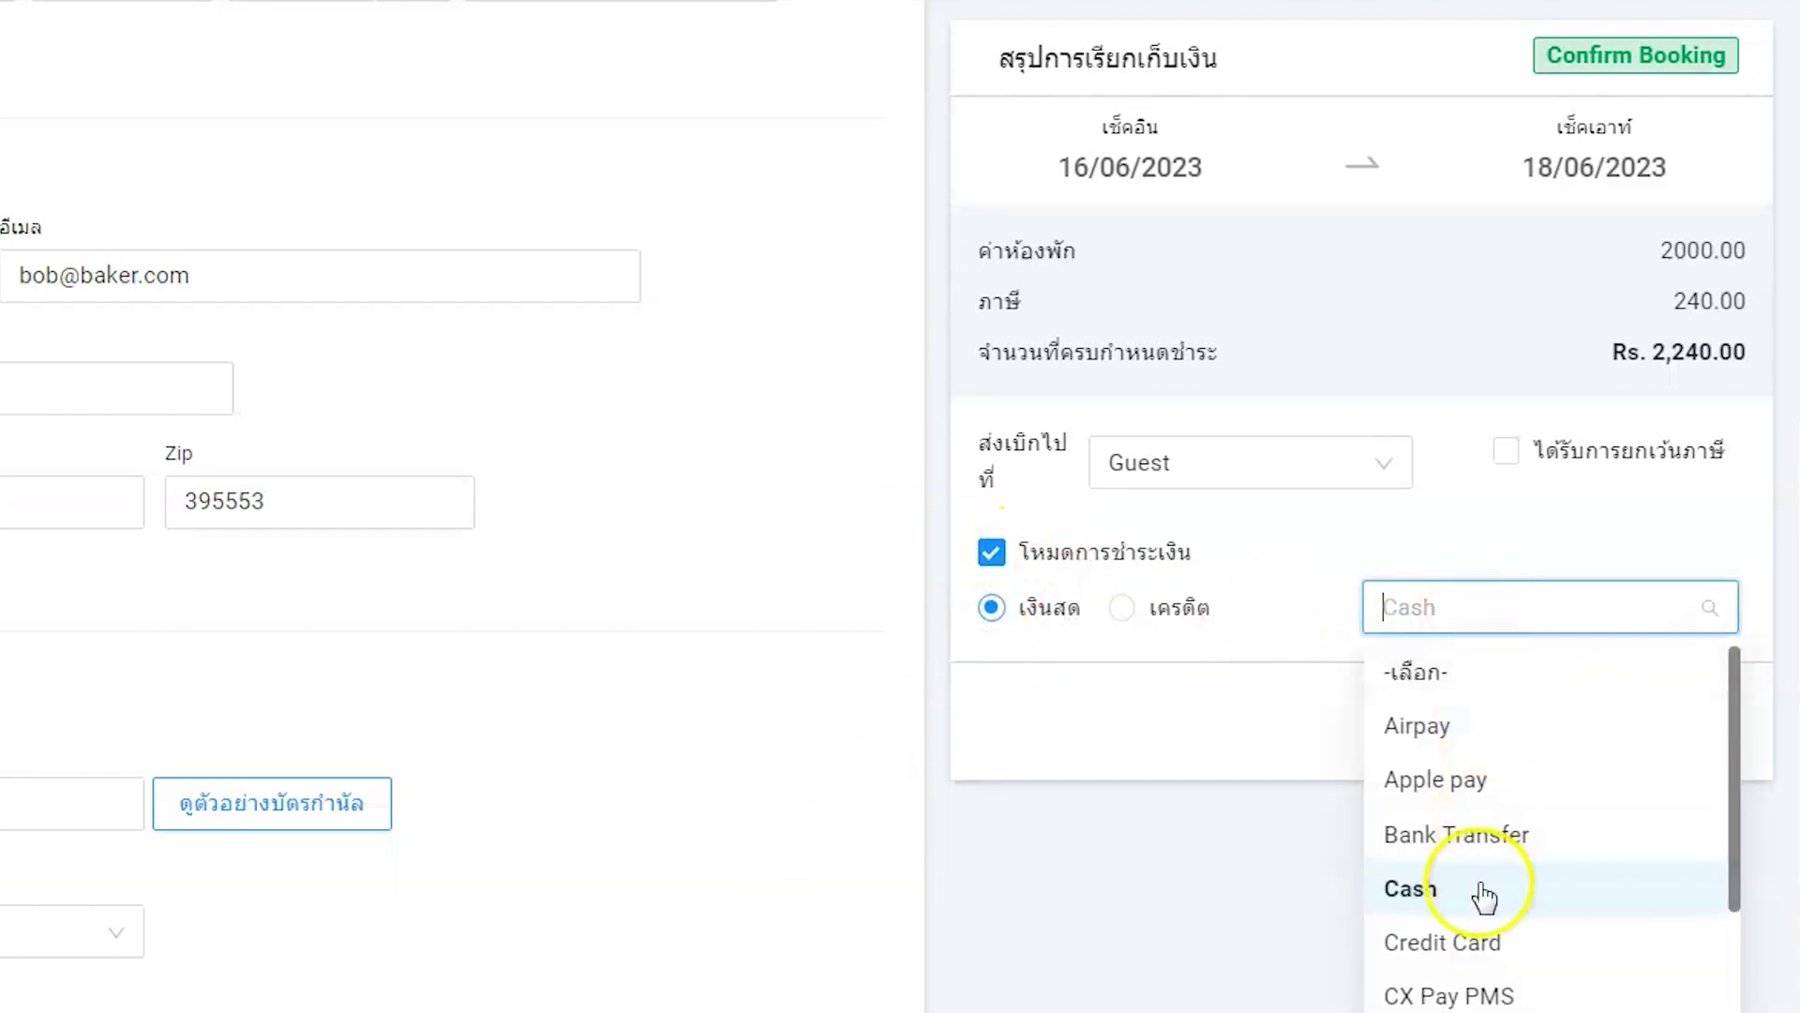
- Add a Rs. 1,000 cash payment to the booking, leaving Rs. 1,240.00 due
left_click(1478, 886)
left_click(1613, 739)
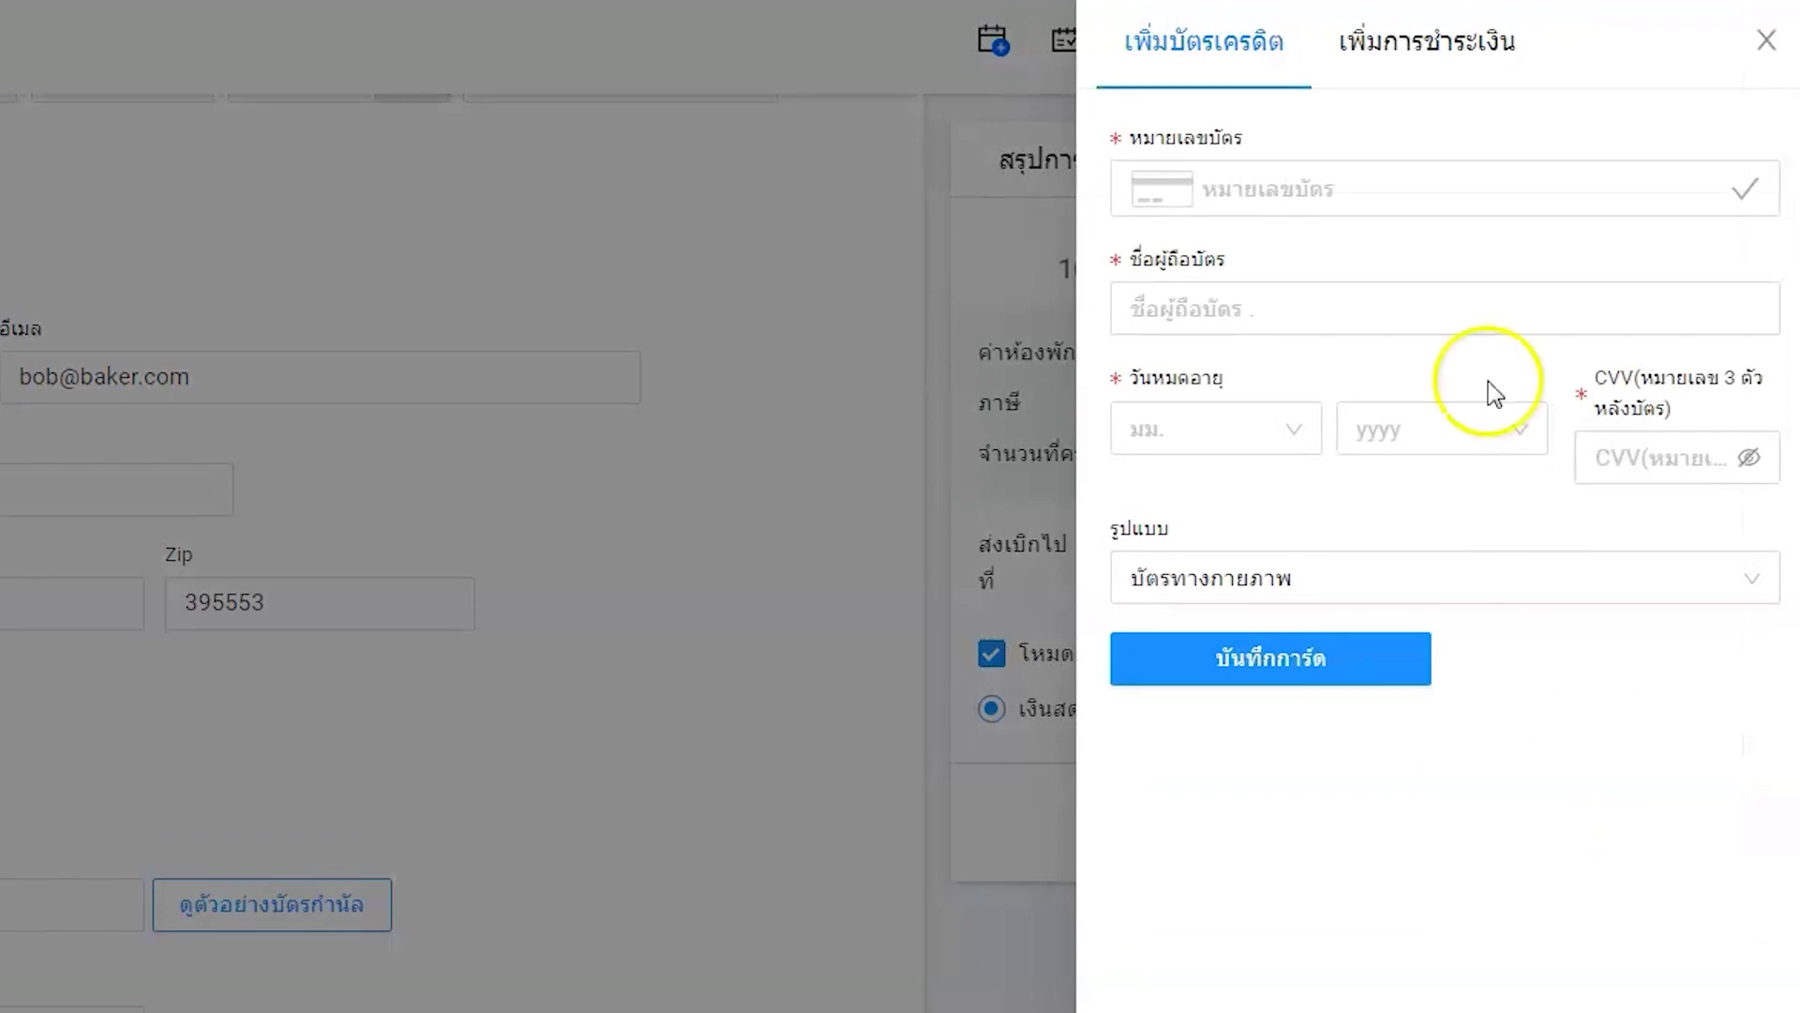
left_click(1433, 49)
left_click(1414, 181)
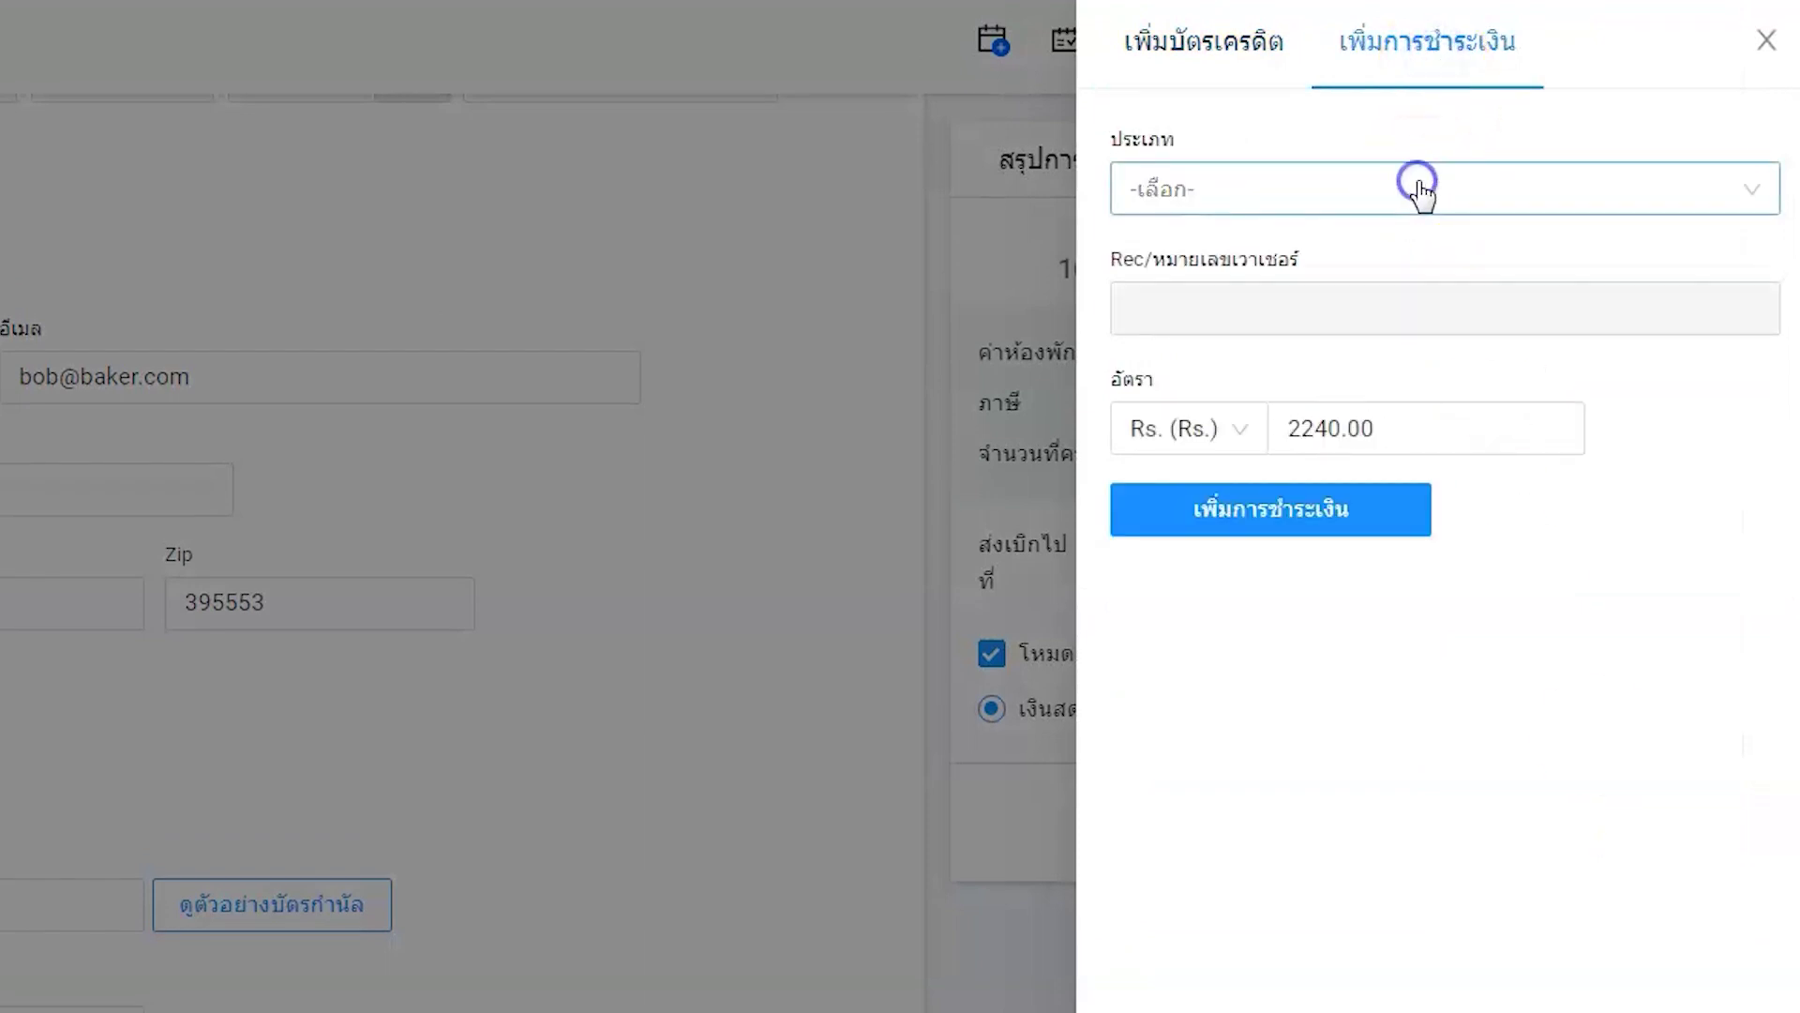
left_click(1206, 472)
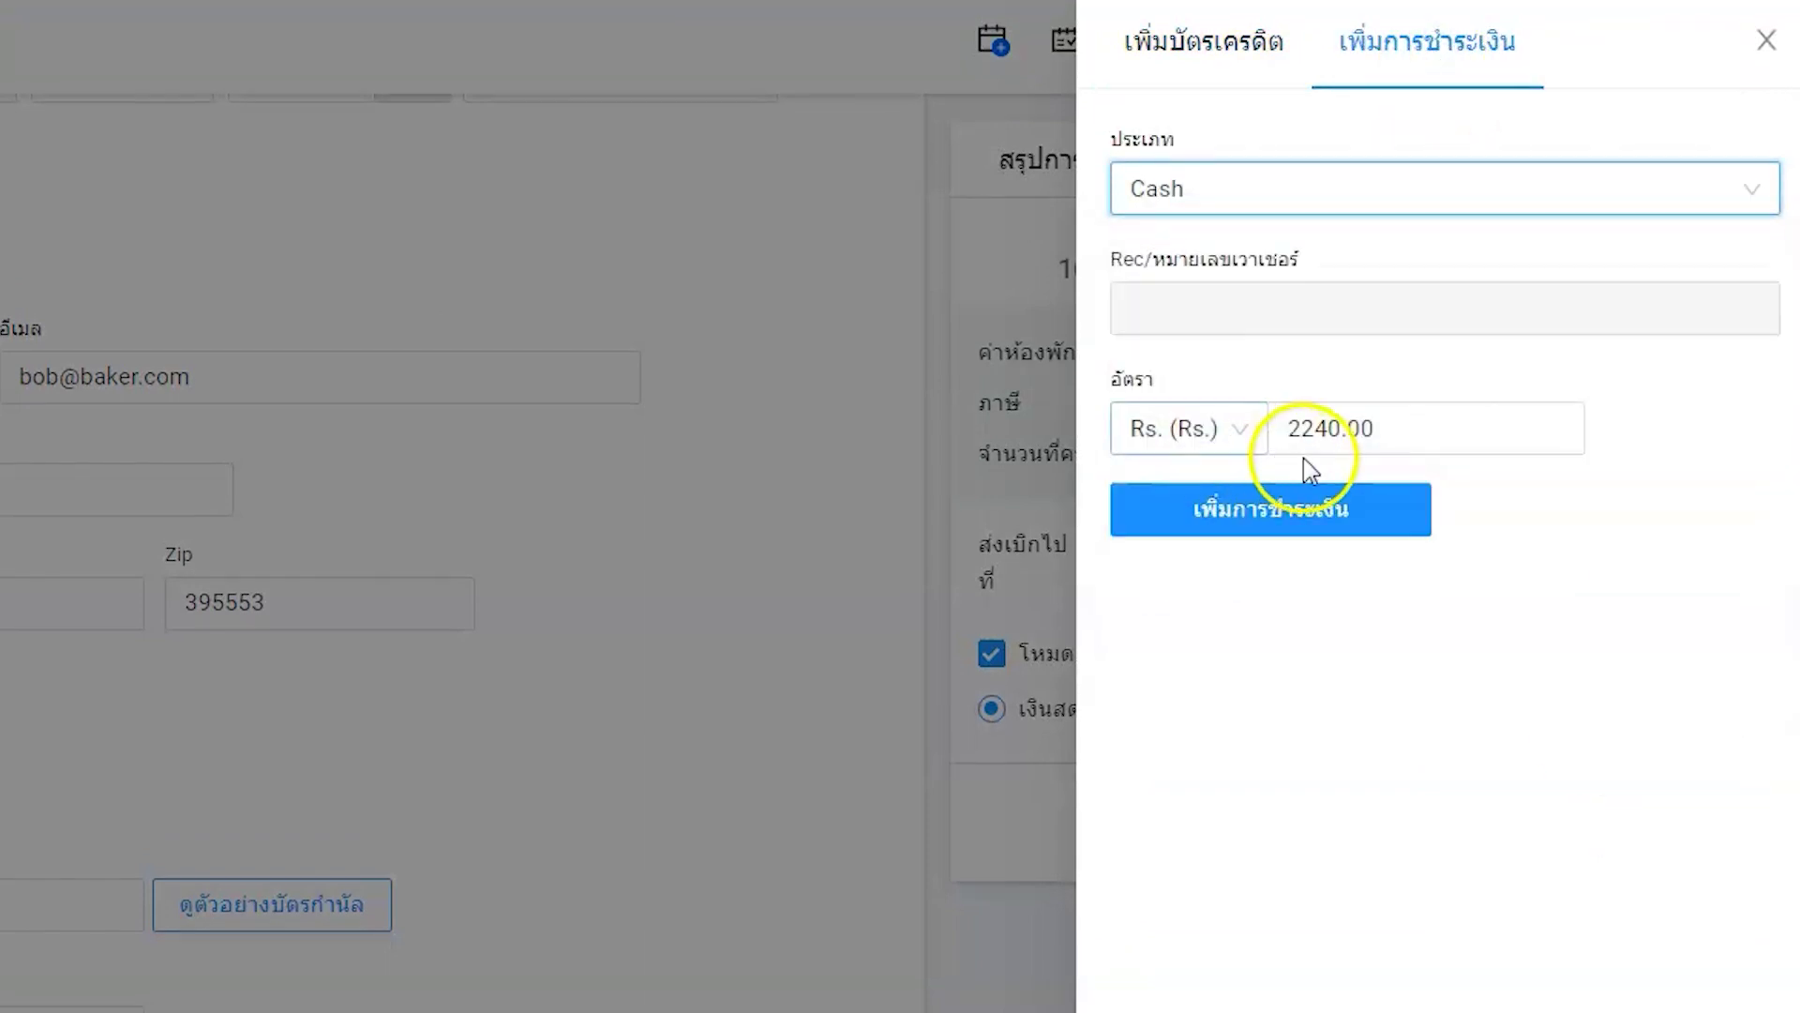
left_click_drag(1398, 435, 1275, 433)
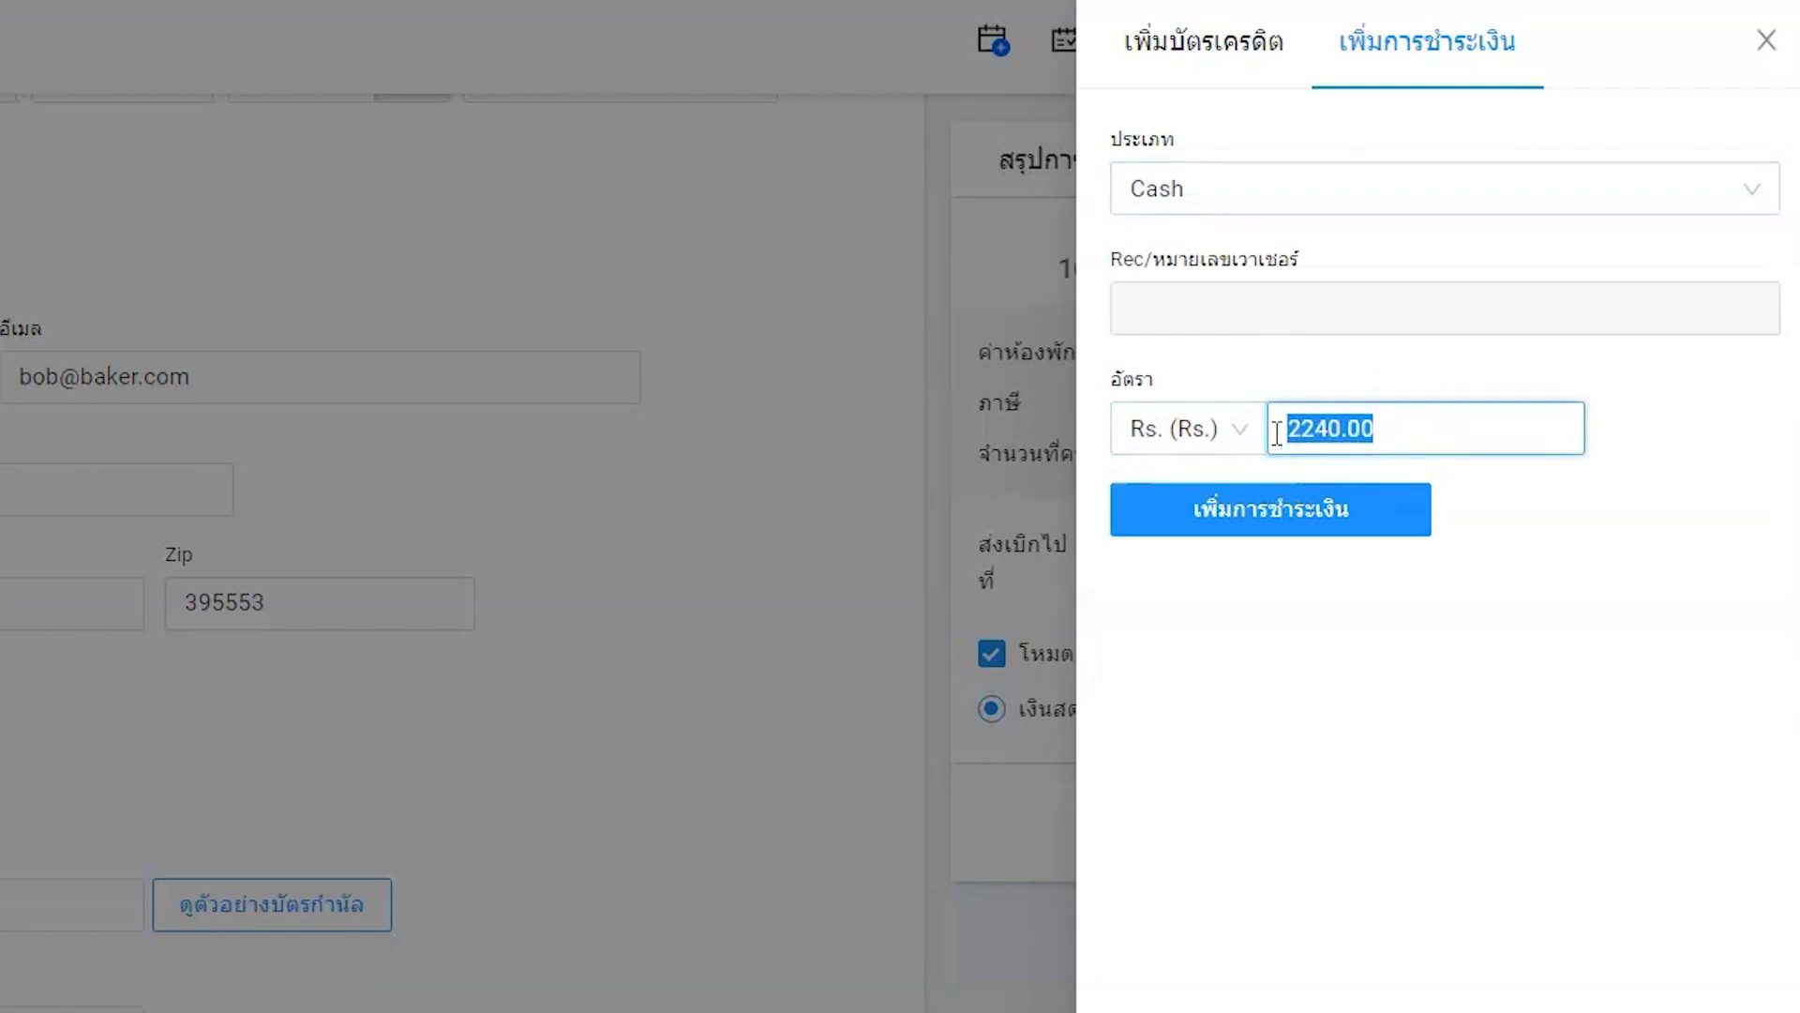
type("1000")
left_click(1289, 519)
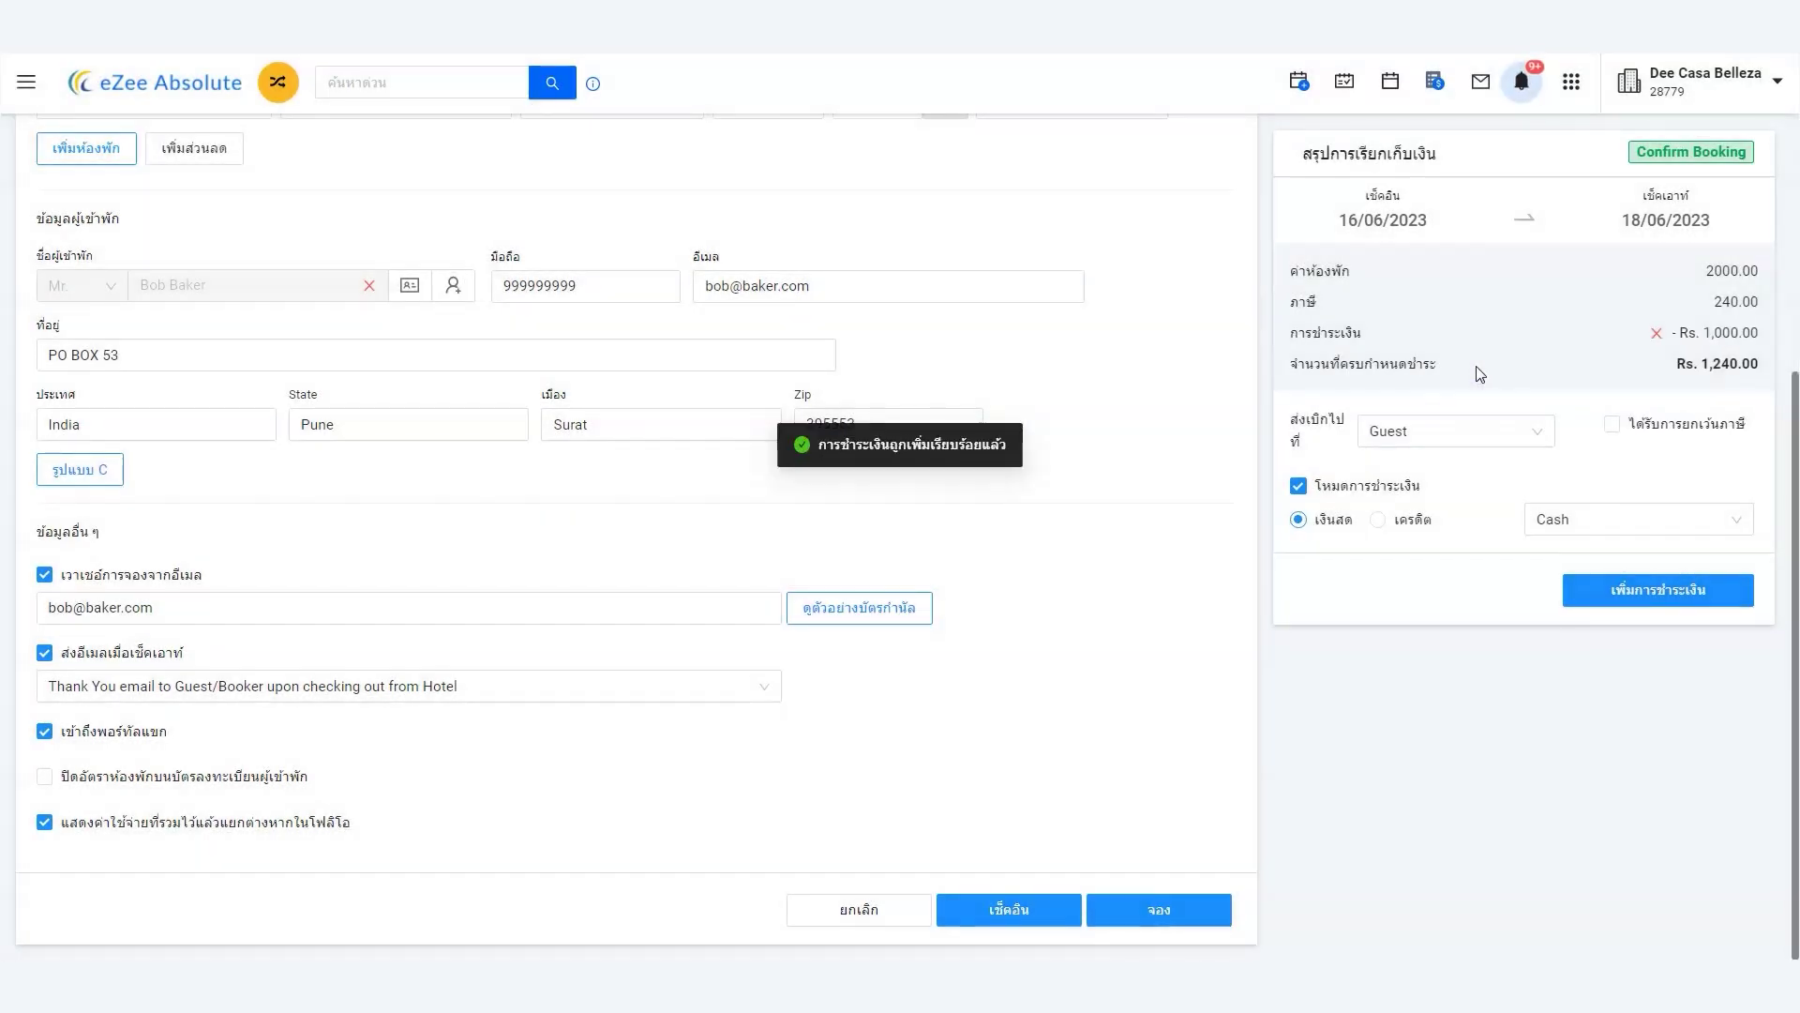
left_click(1166, 914)
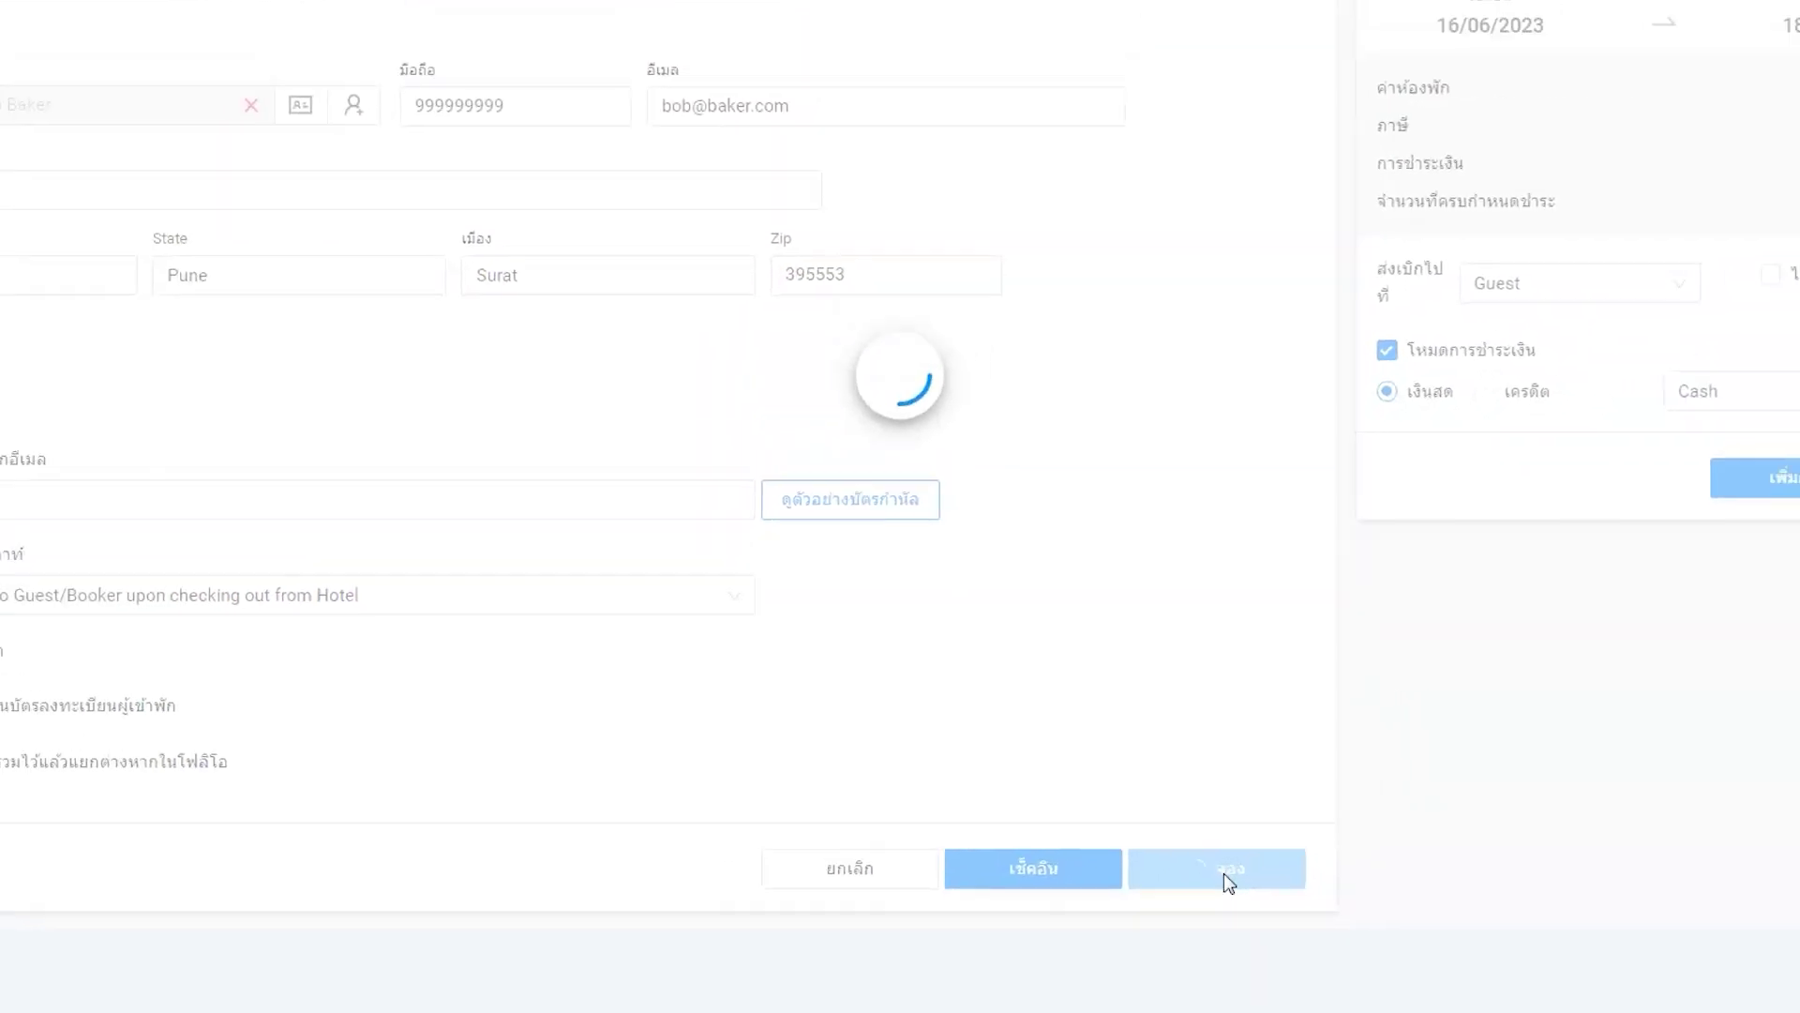
- Save the reservation and select its new booking number in the confirmation notice
left_click(1122, 853)
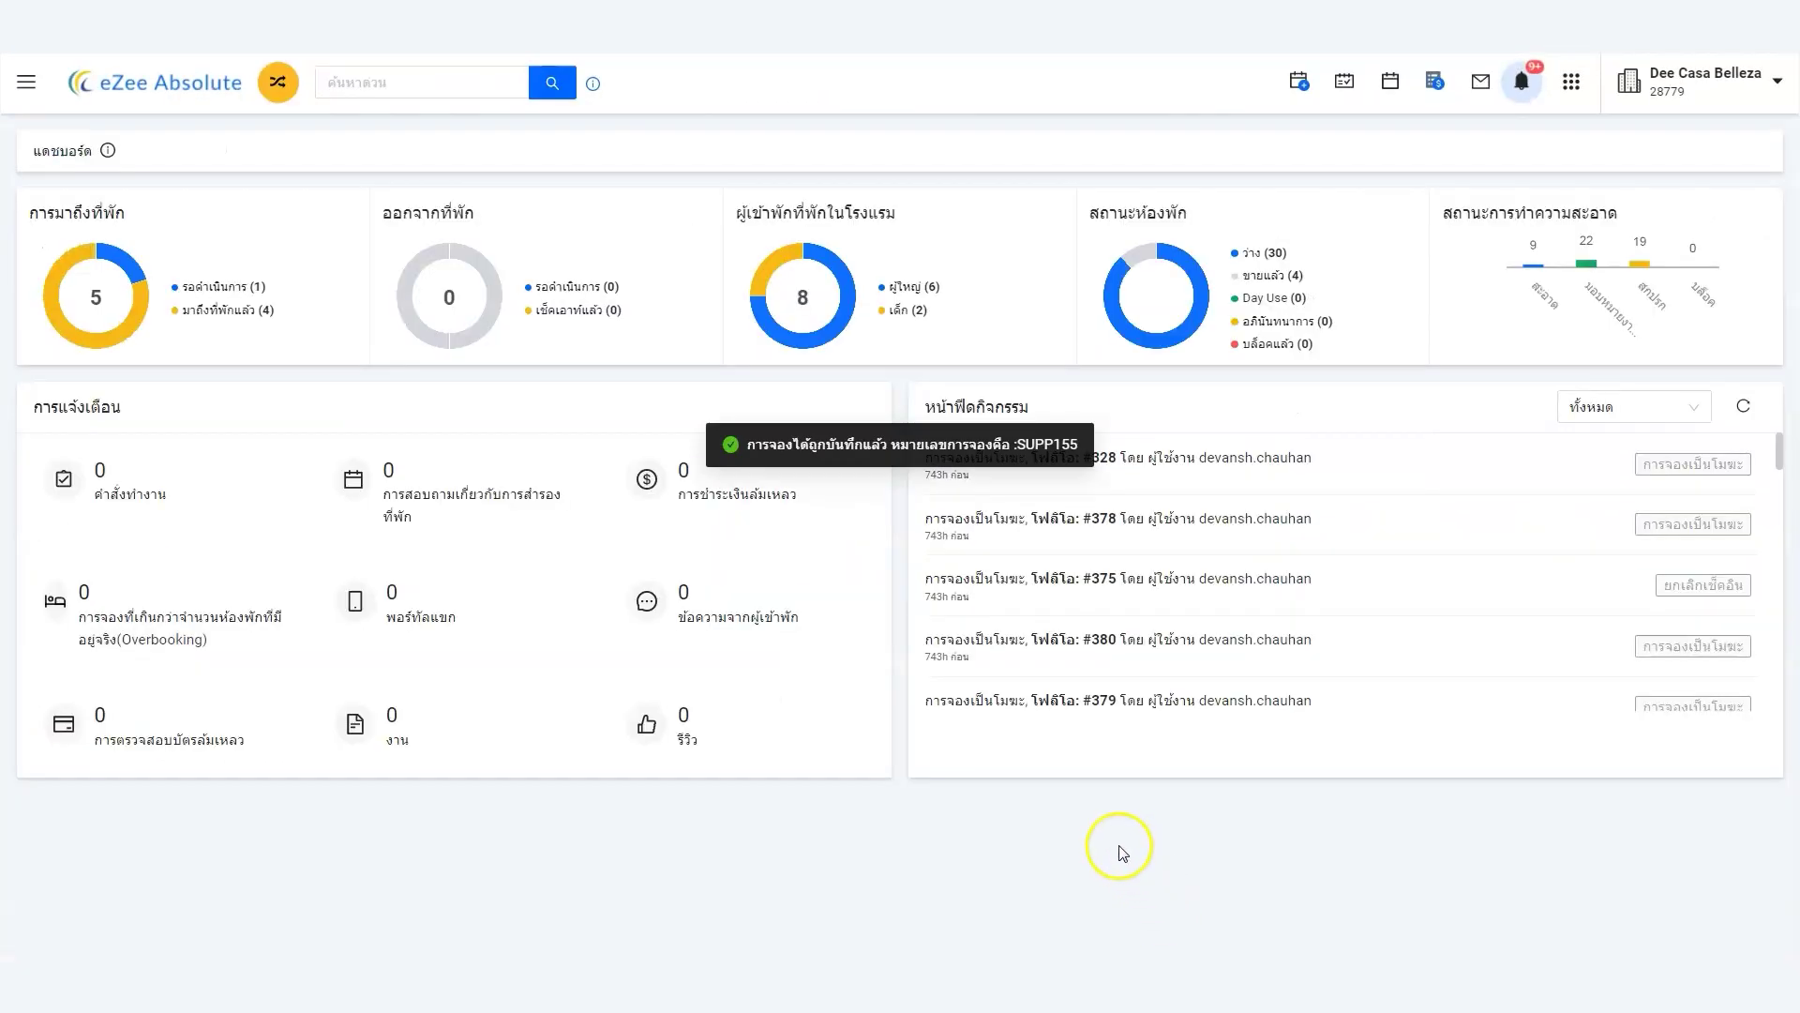
left_click_drag(1019, 445, 1075, 445)
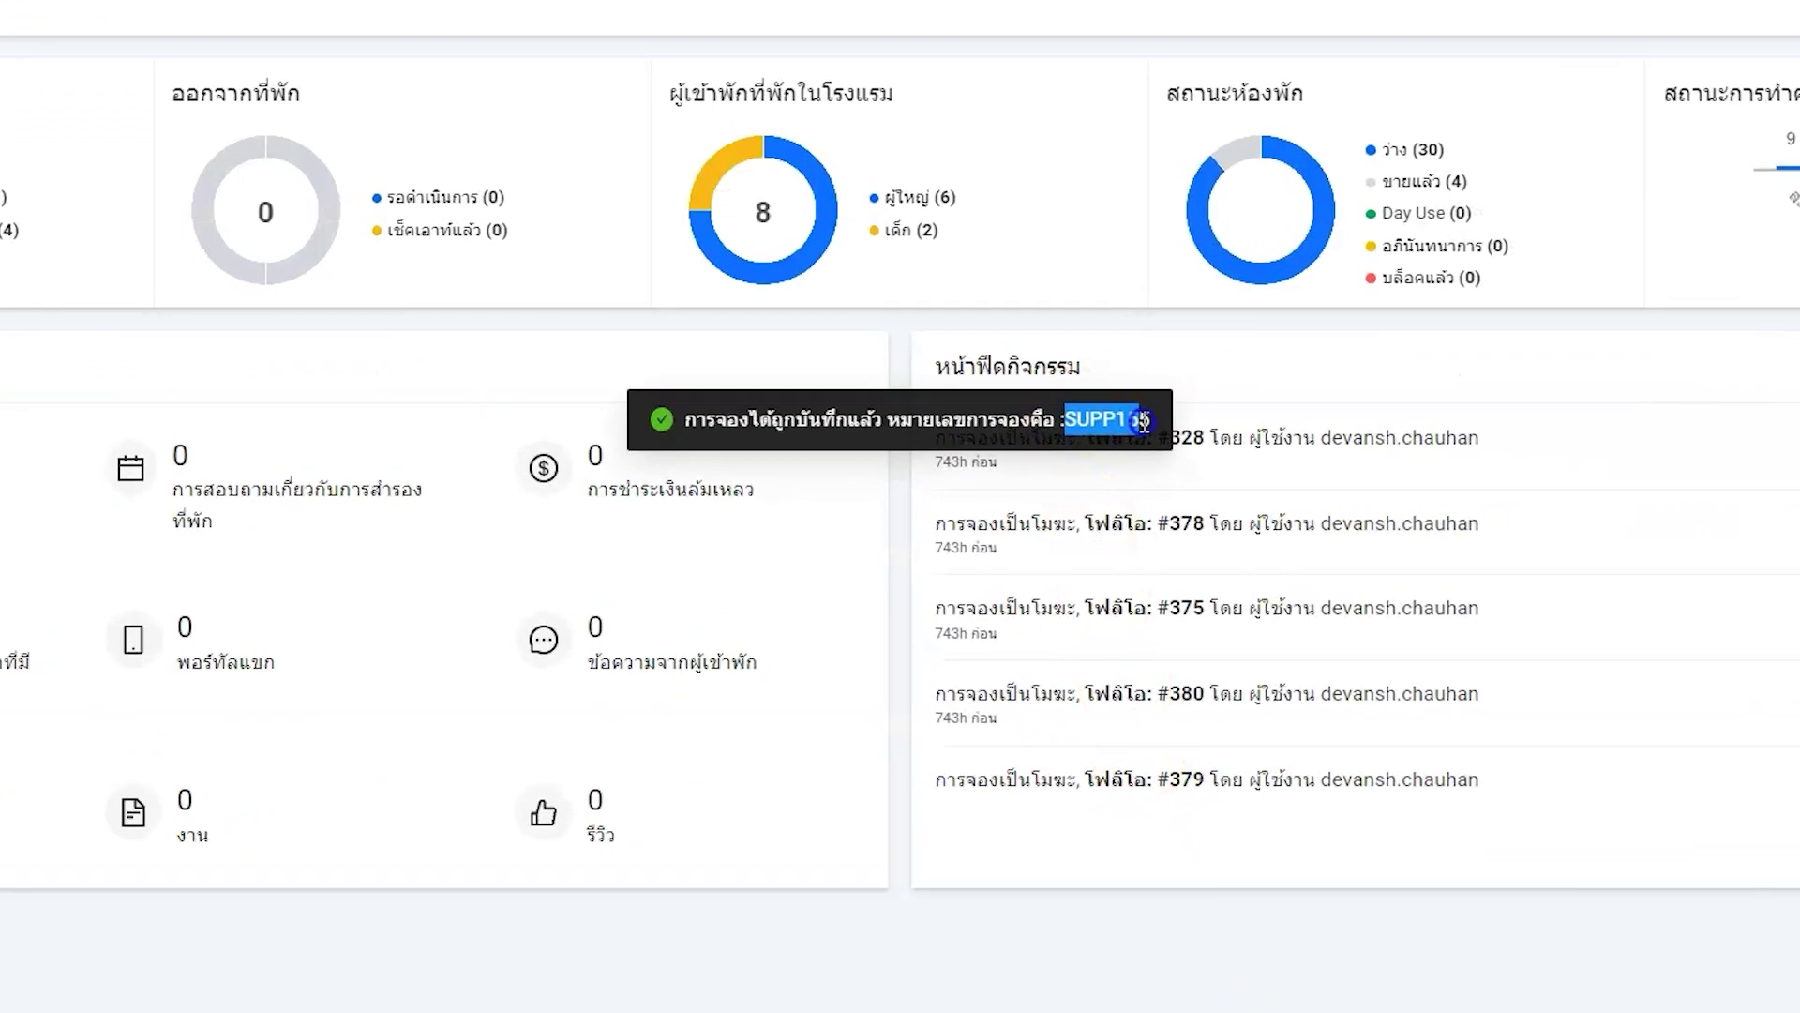
left_click_drag(1183, 405, 1189, 405)
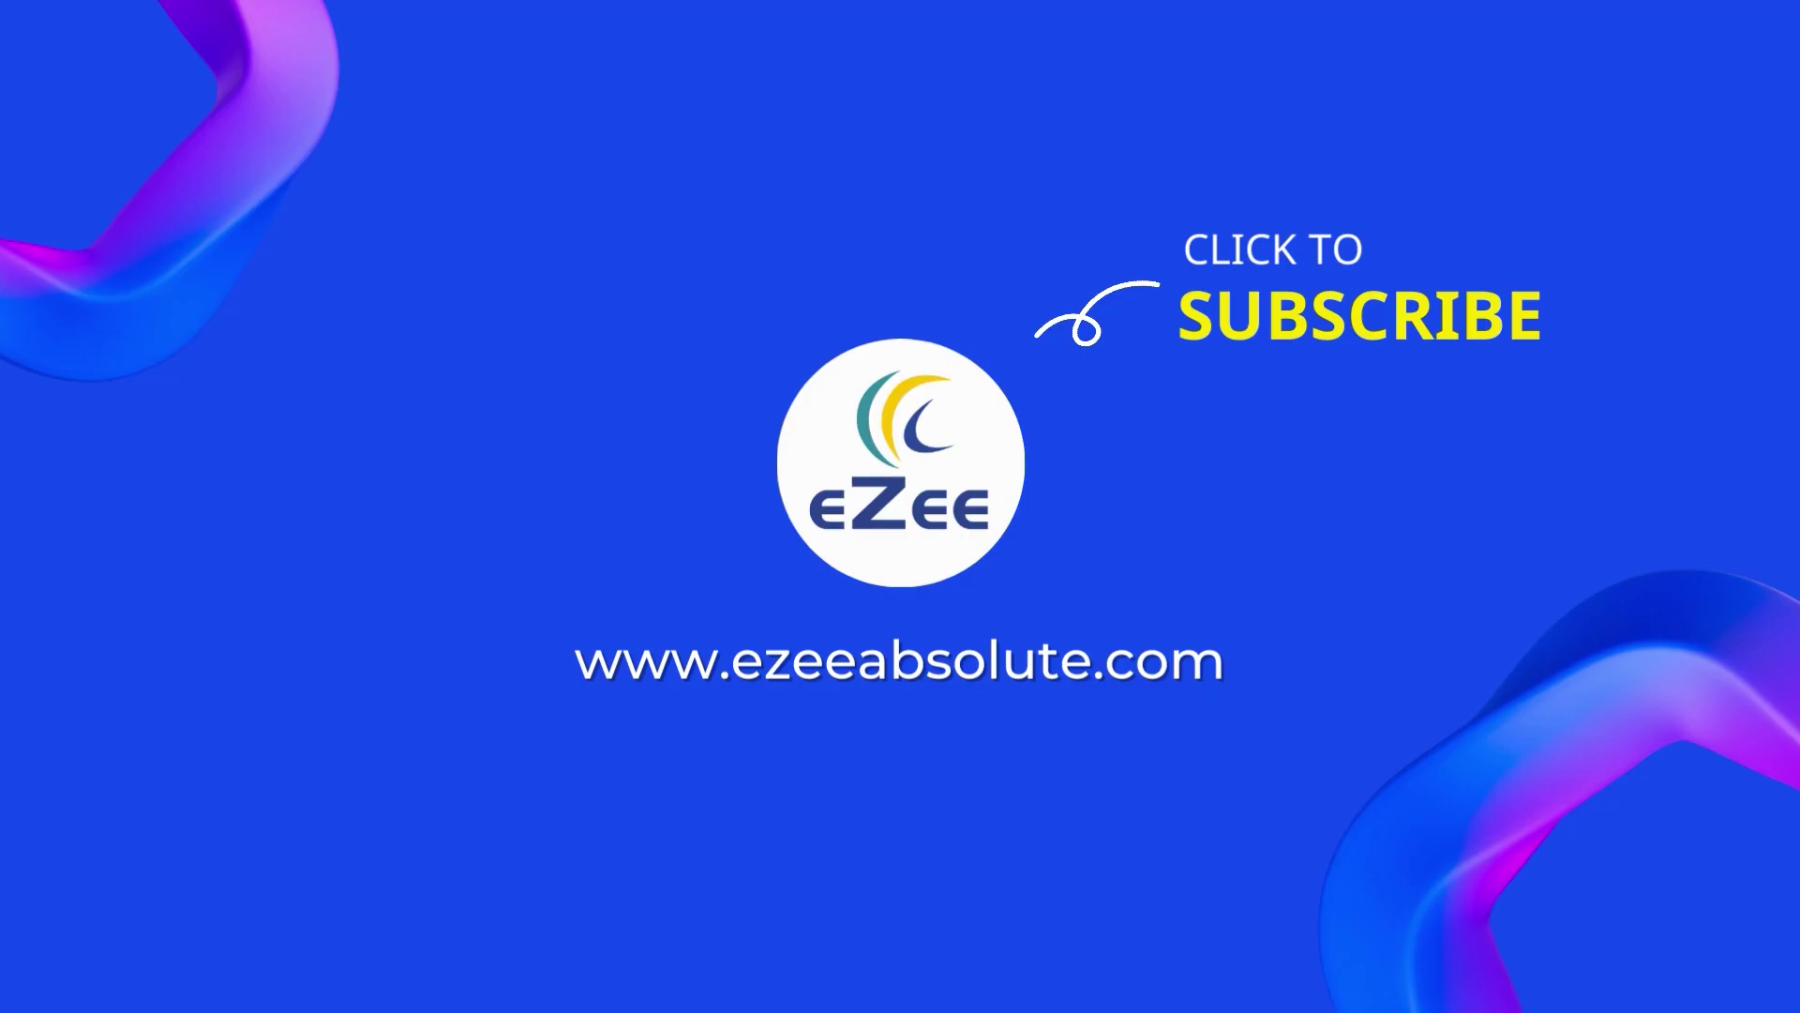